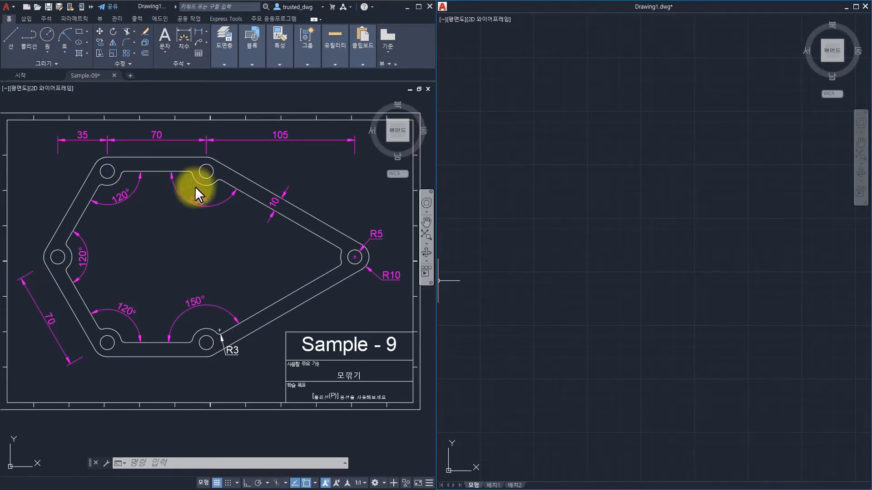
- Draw a horizontal and a vertical construction line crossing at one point in the empty drawing
click(654, 222)
key(Escape)
key(Escape)
key(Escape)
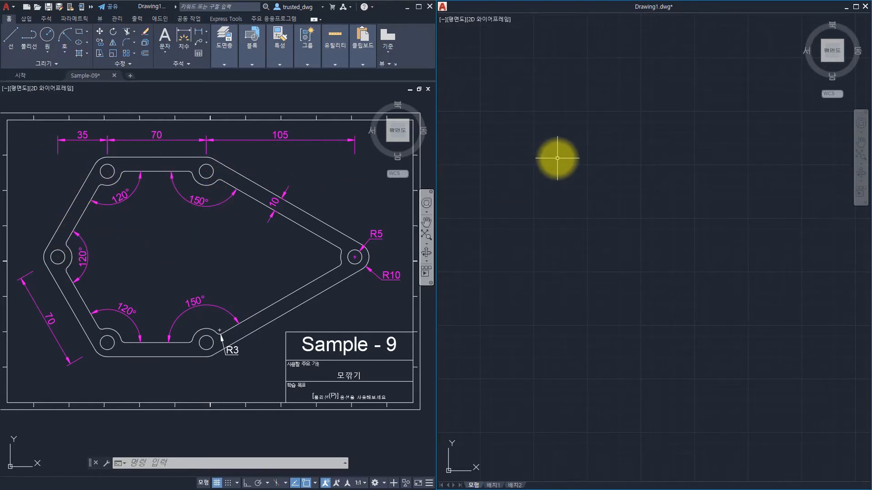
text(xl)
key(space)
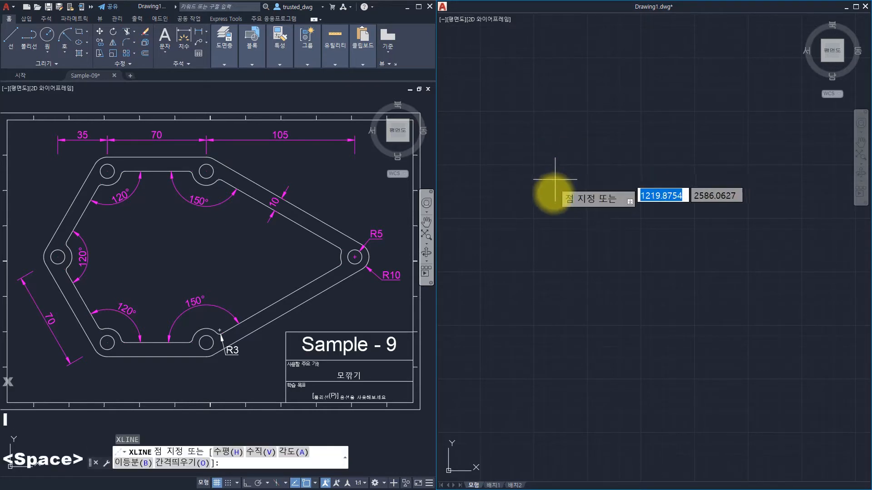
click(578, 173)
key(F8)
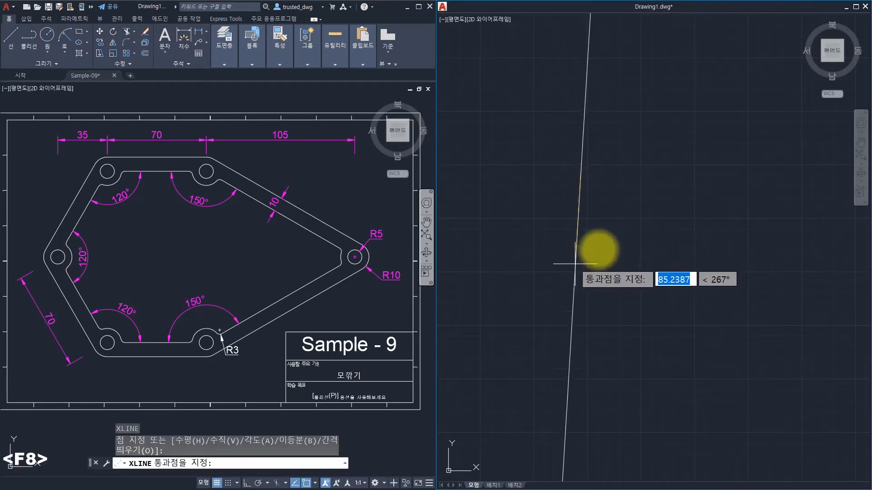
click(658, 122)
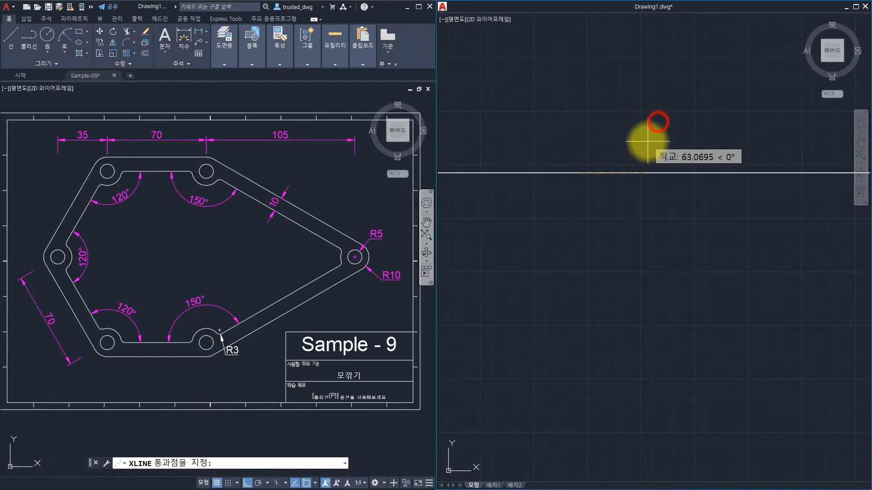
key(F8)
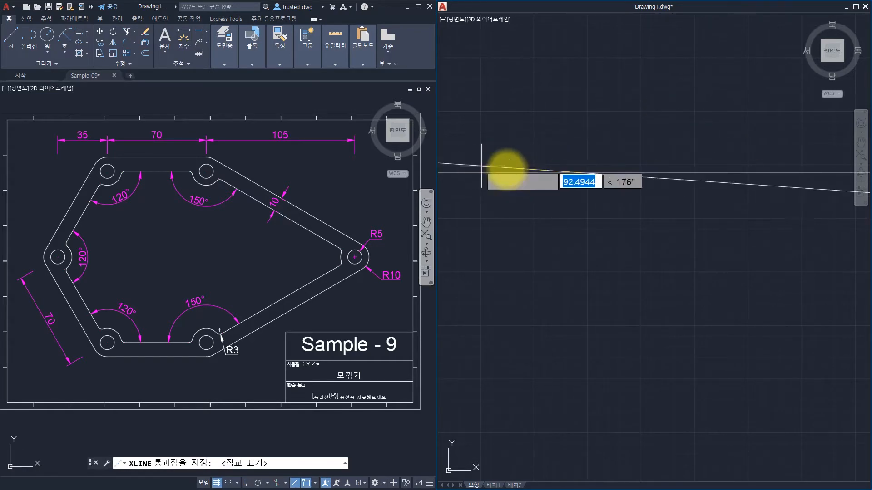
key(F8)
click(565, 85)
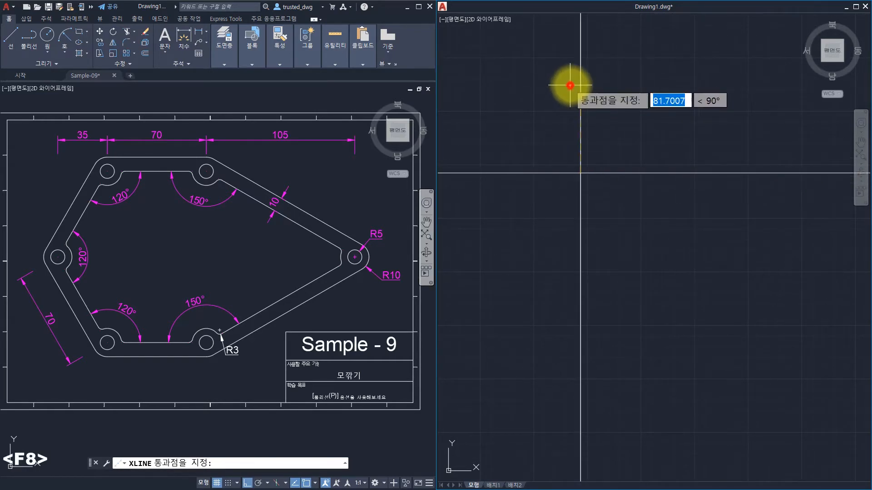
key(F8)
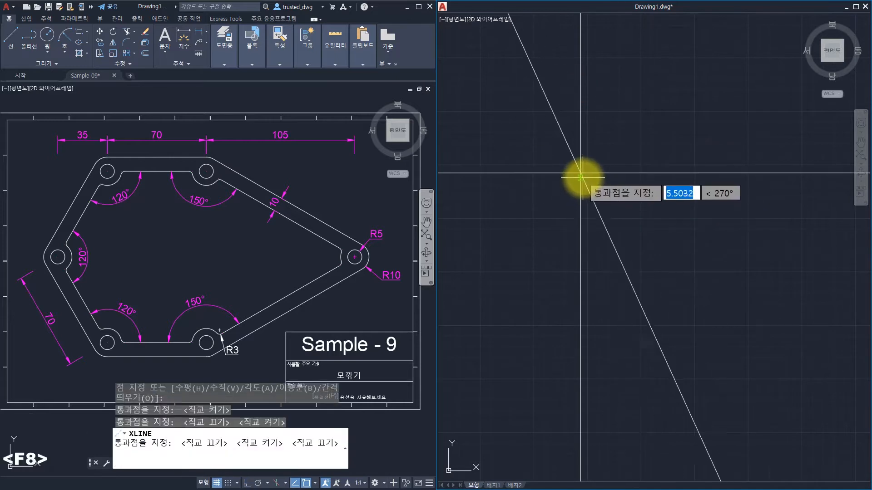
key(Escape)
key(Escape)
click(611, 130)
click(560, 107)
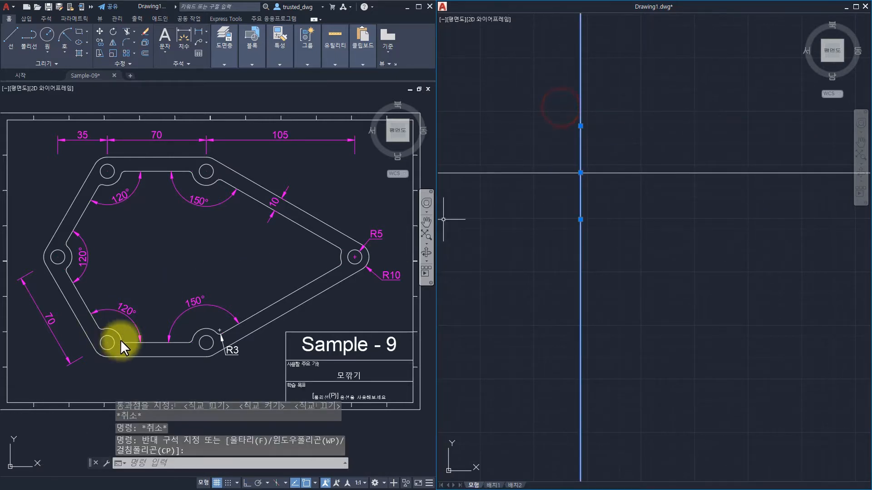
key(Escape)
key(Escape)
key(Escape)
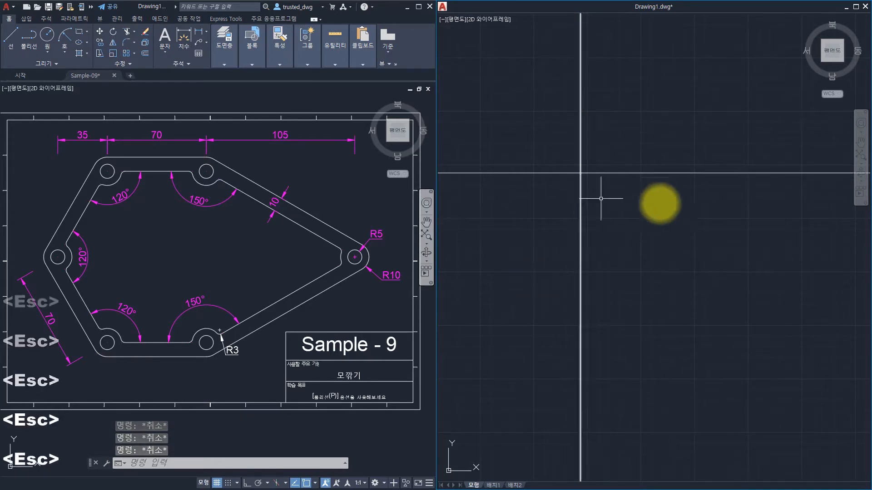
- Rotate a copy of the horizontal construction line by 60° about its intersection with the vertical line
click(715, 214)
click(644, 119)
text(ro)
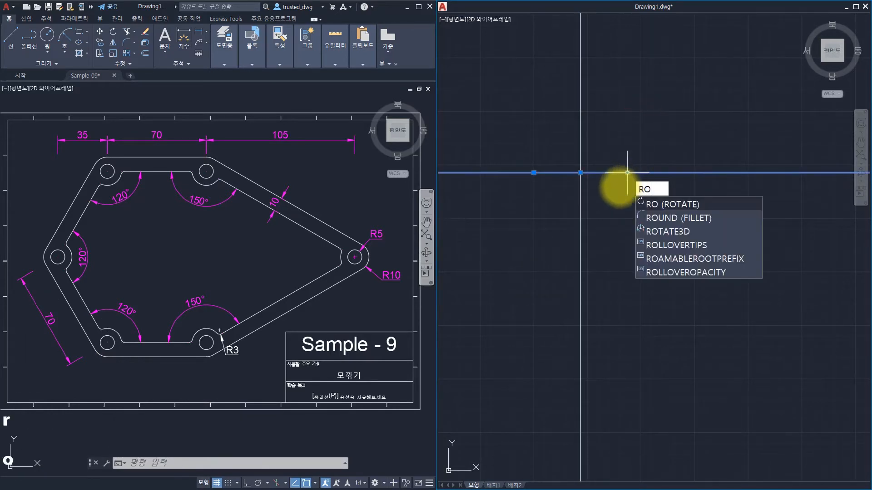
key(space)
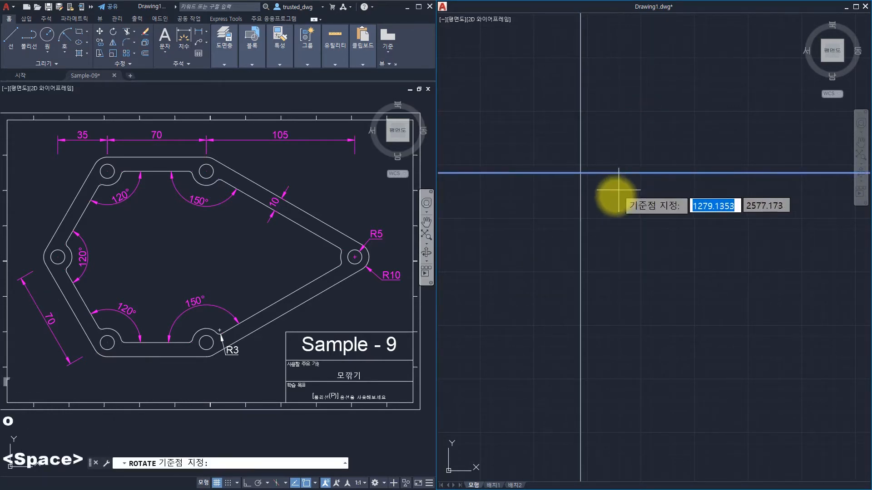
click(581, 173)
text(c)
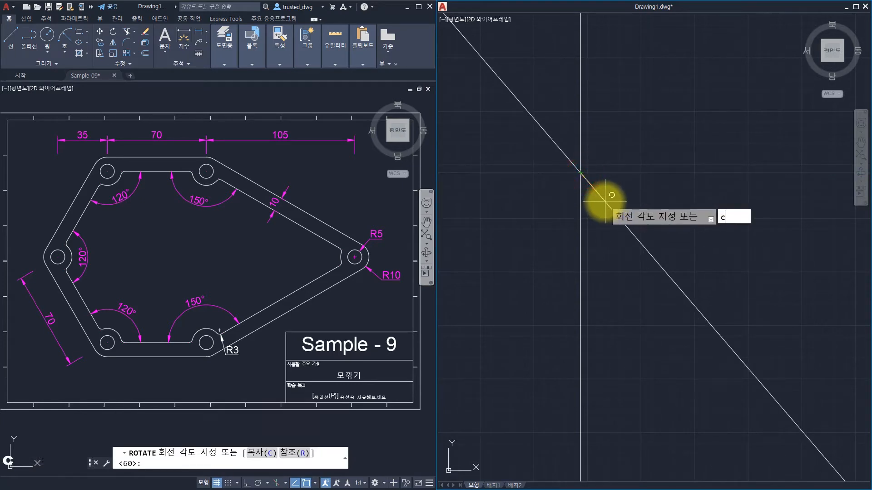
key(space)
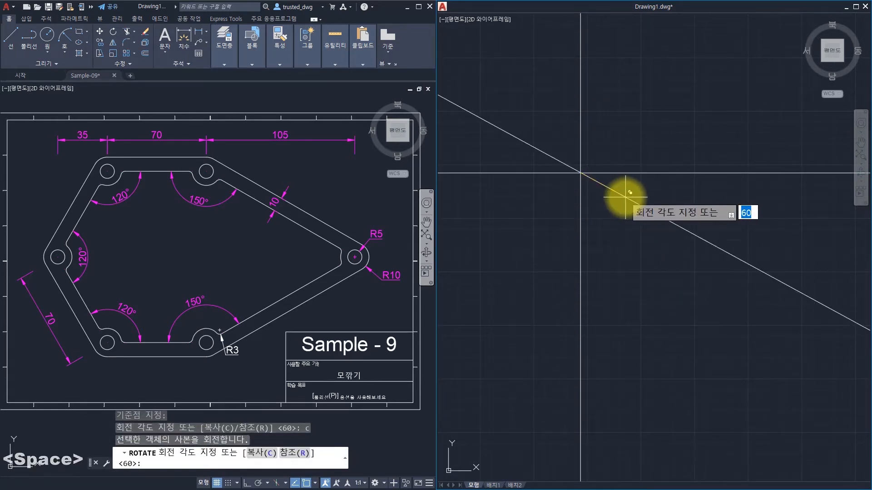
text(6)
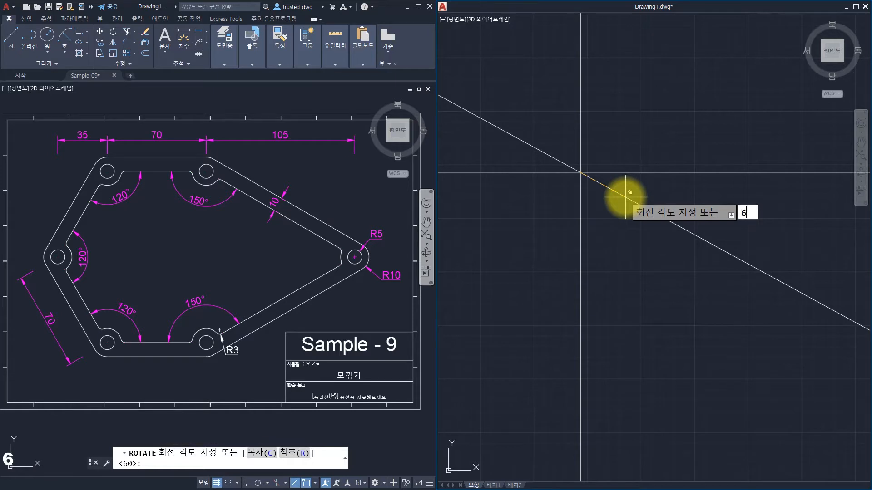
key(space)
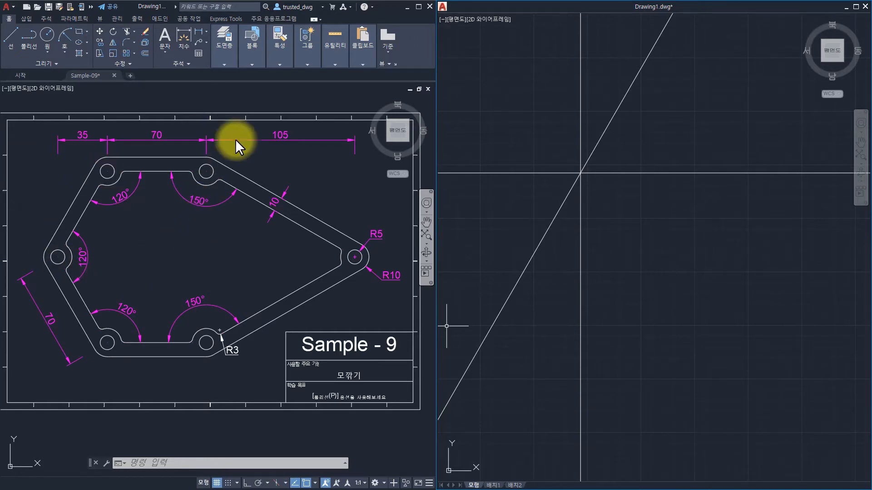
- Draw a circle of radius 70 centred on the intersection of the construction lines
text(c)
key(space)
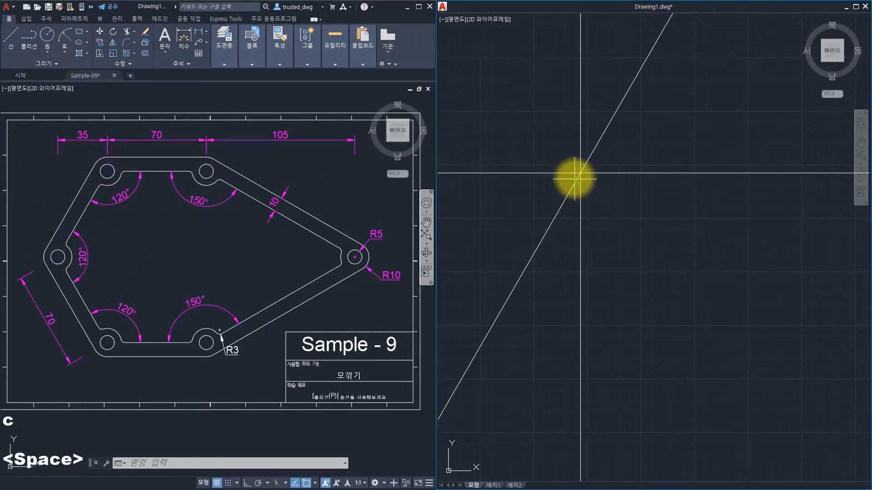
ctrl+right_click(552, 99)
click(588, 183)
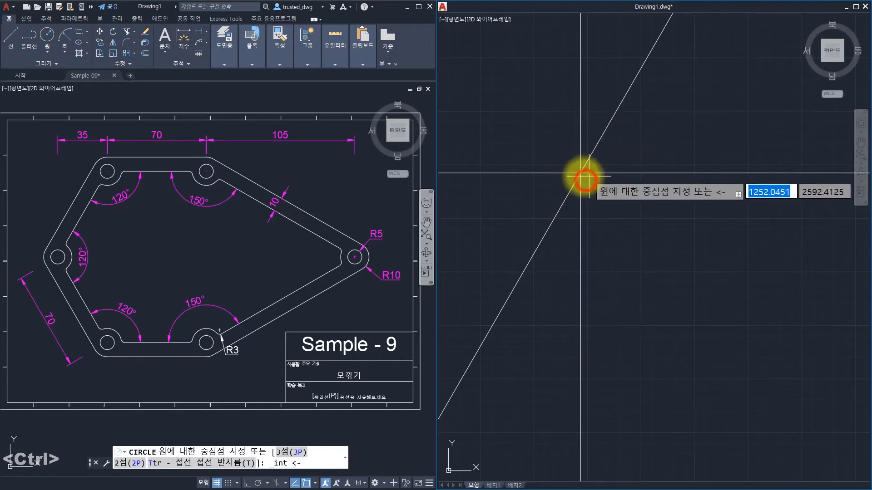
click(580, 173)
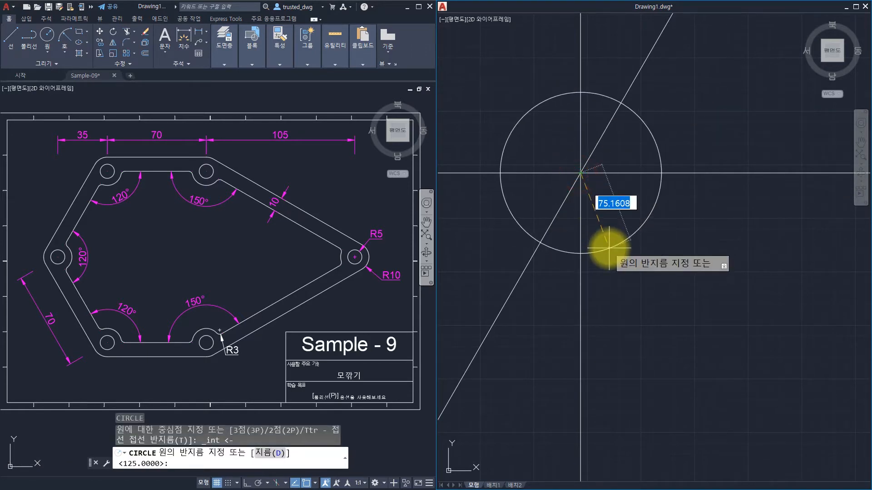
text(70)
key(space)
key(Escape)
key(Escape)
key(Escape)
key(Escape)
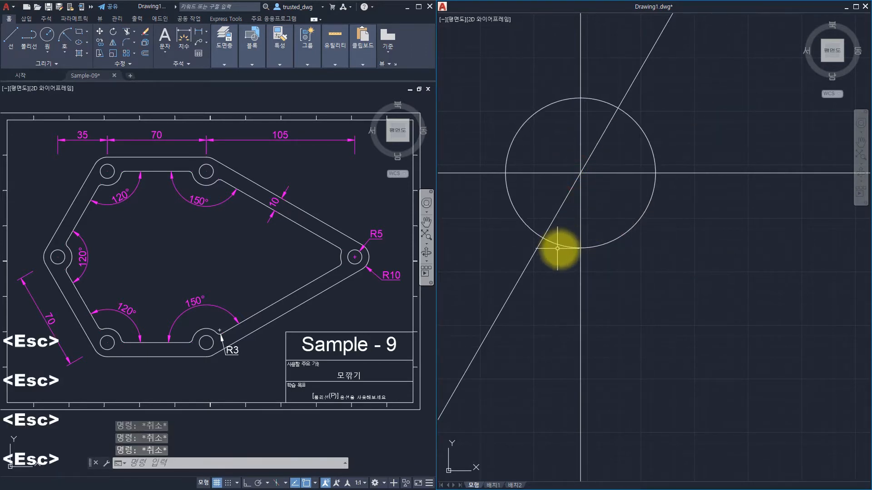
click(646, 260)
click(620, 212)
key(Escape)
click(561, 235)
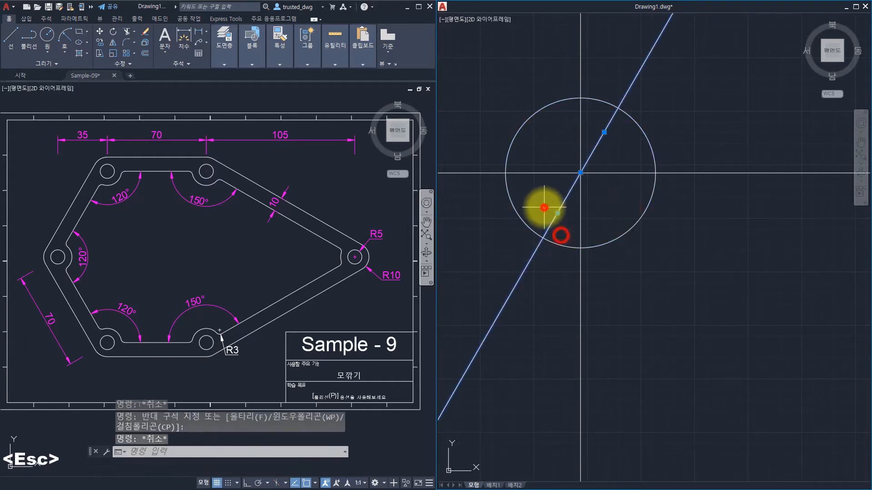
click(541, 208)
key(Escape)
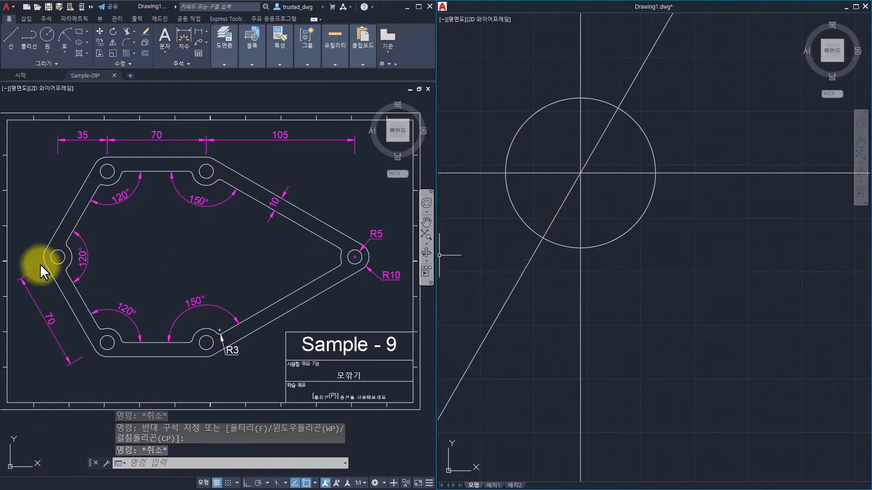
click(59, 251)
key(Escape)
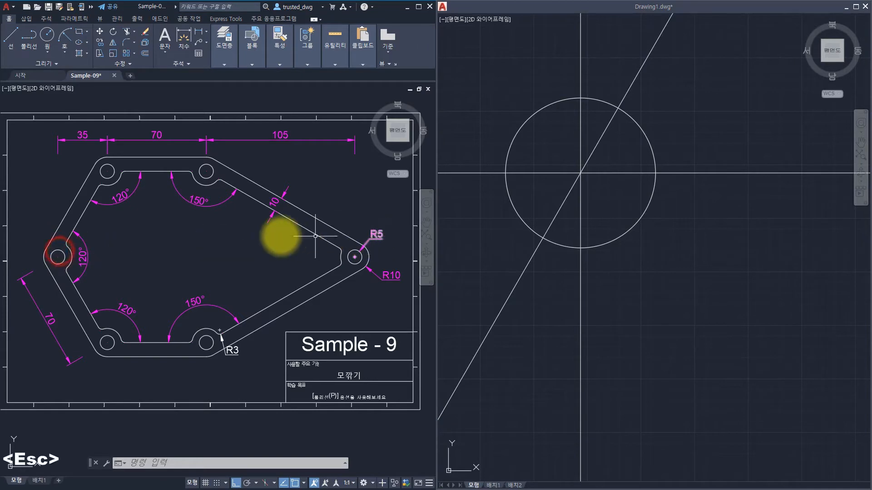
click(557, 238)
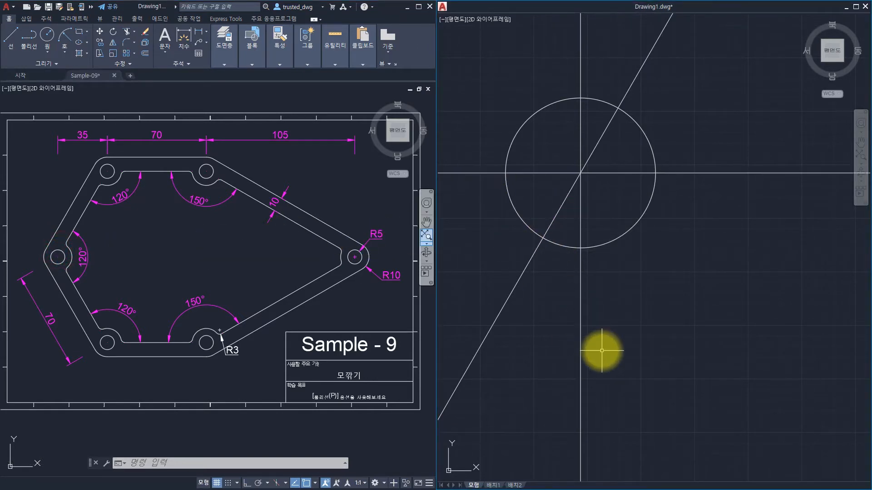
click(567, 223)
click(551, 198)
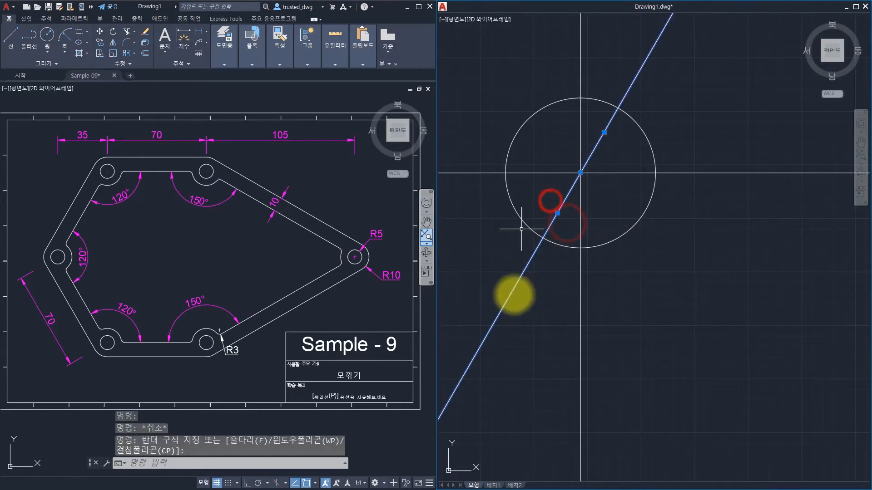
key(Escape)
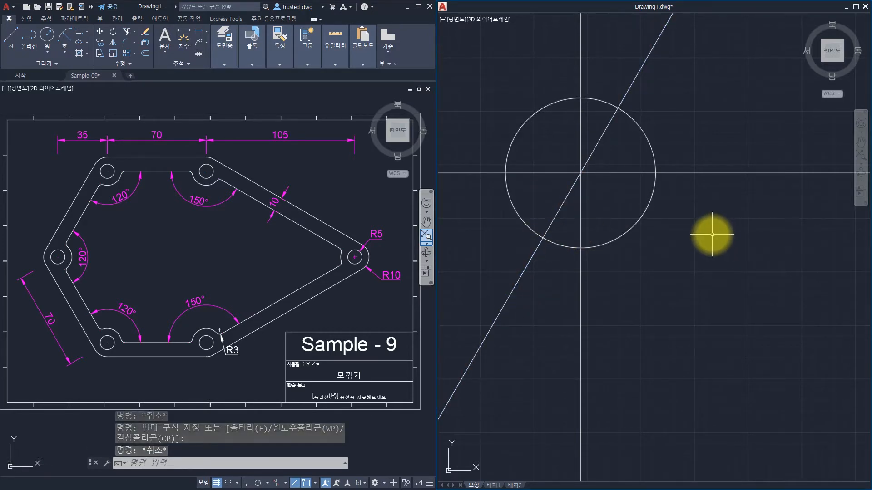
- Mirror the 60° construction line across a horizontal axis through its lower intersection with the circle, keeping the original line
text(mi)
key(space)
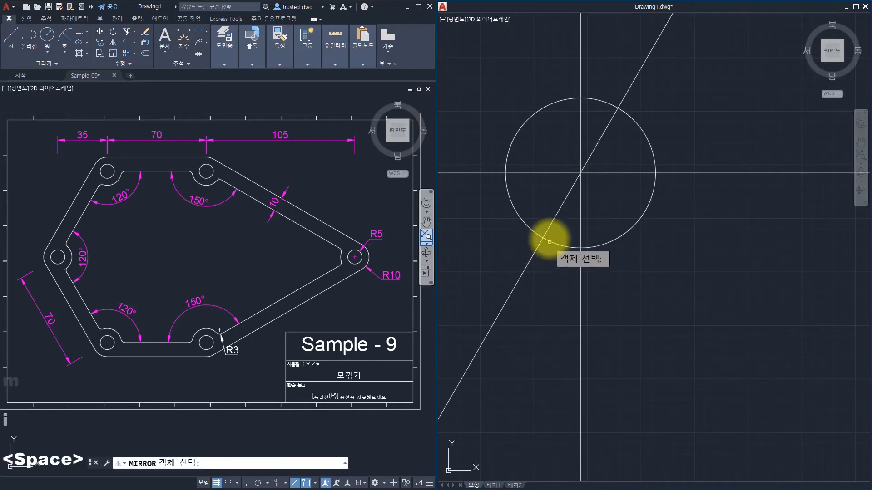
click(551, 222)
key(space)
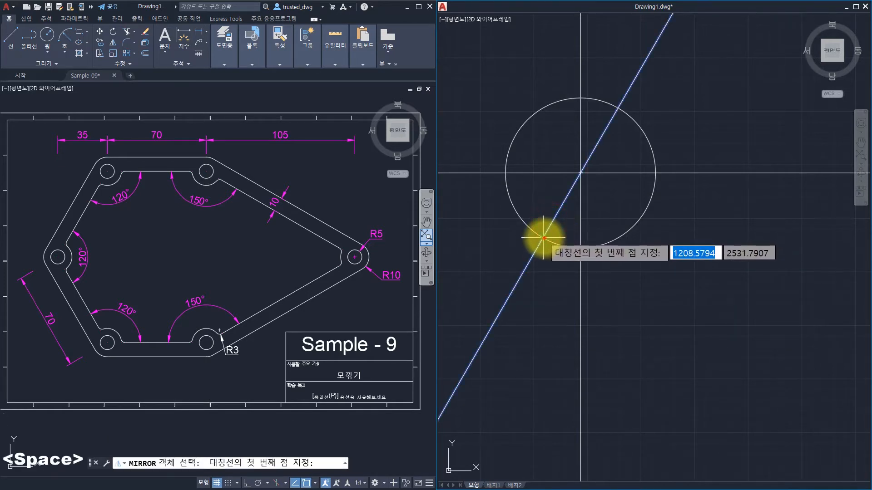
click(543, 237)
key(F8)
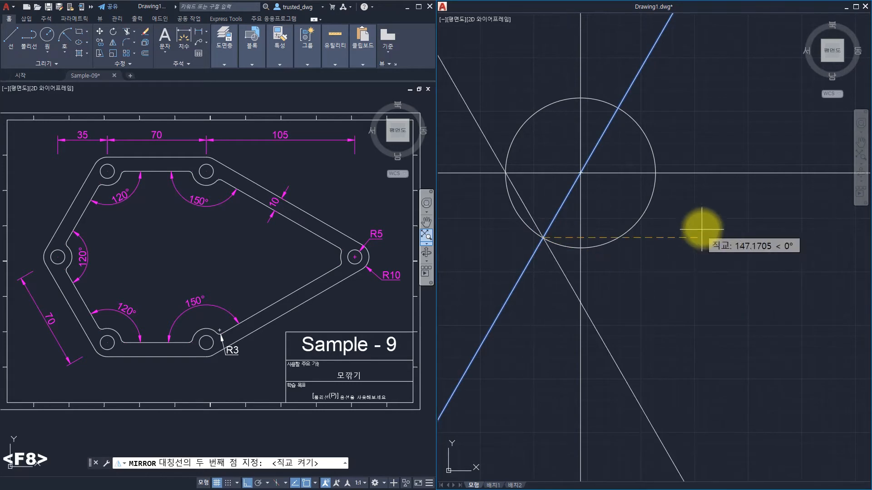
click(724, 231)
click(749, 277)
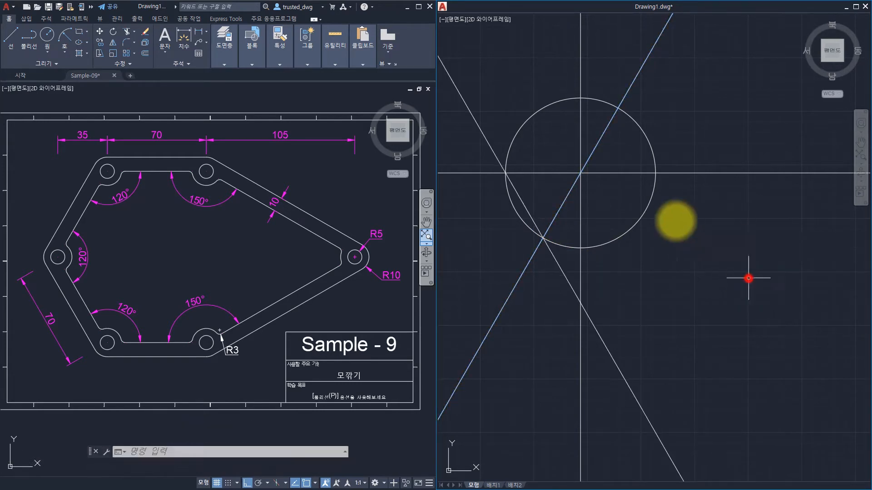
key(Escape)
key(Escape)
key(Escape)
key(Escape)
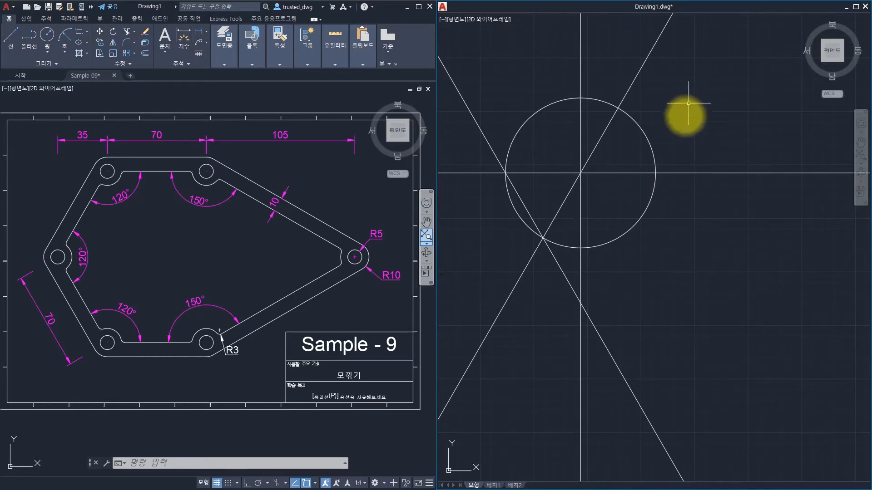
key(Escape)
key(Escape)
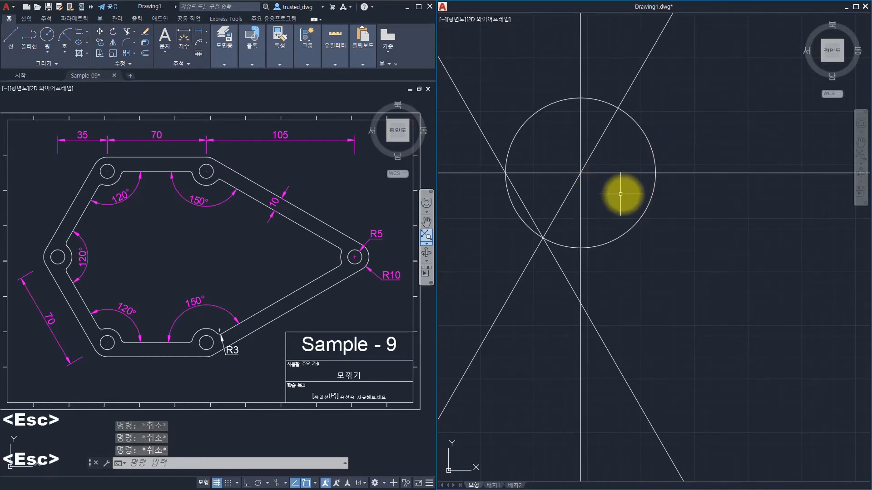
- Draw a circle of radius 5 centred on the intersection of the horizontal and vertical construction lines
text(c)
key(space)
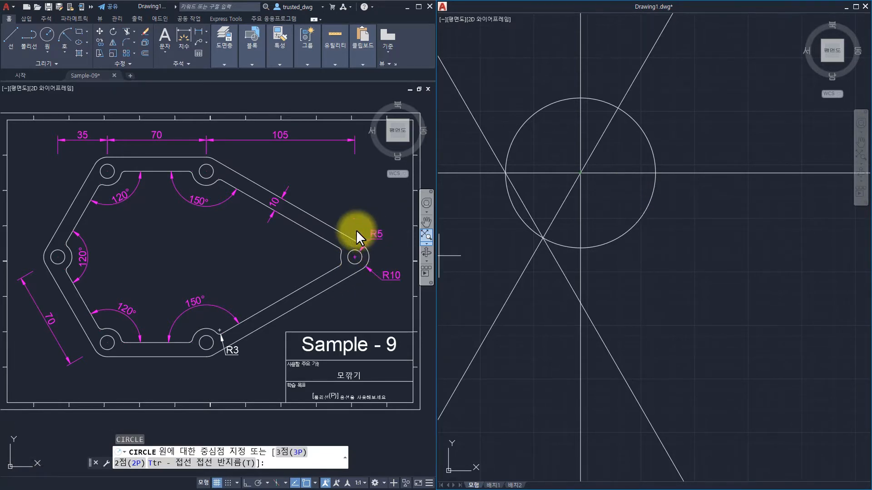
click(580, 173)
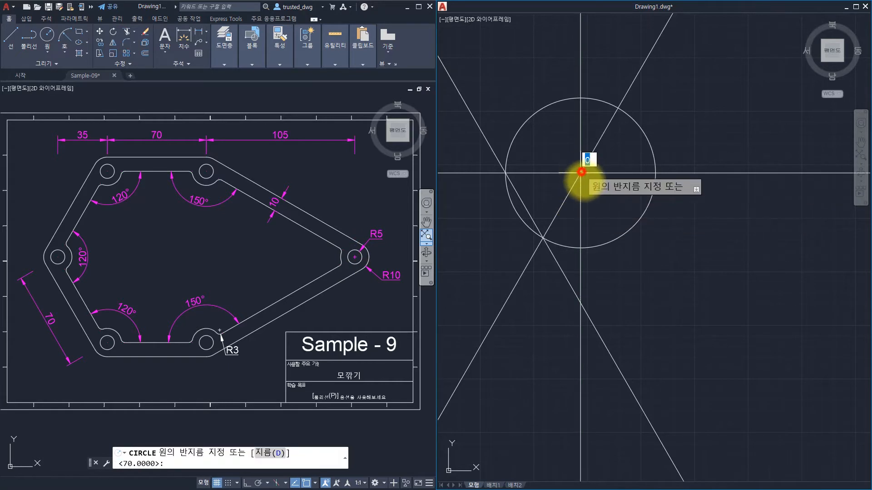
text(5)
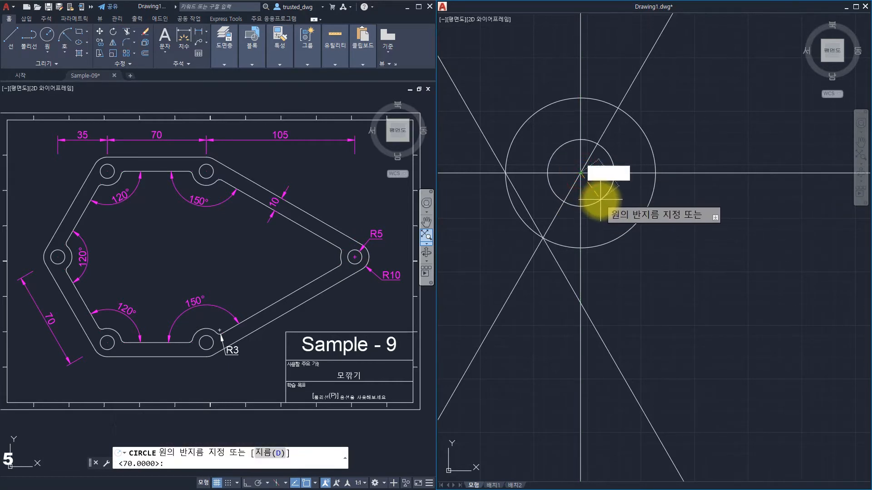
key(space)
- Offset the radius 5 circle outward by 5
text(o)
key(space)
text(5)
key(space)
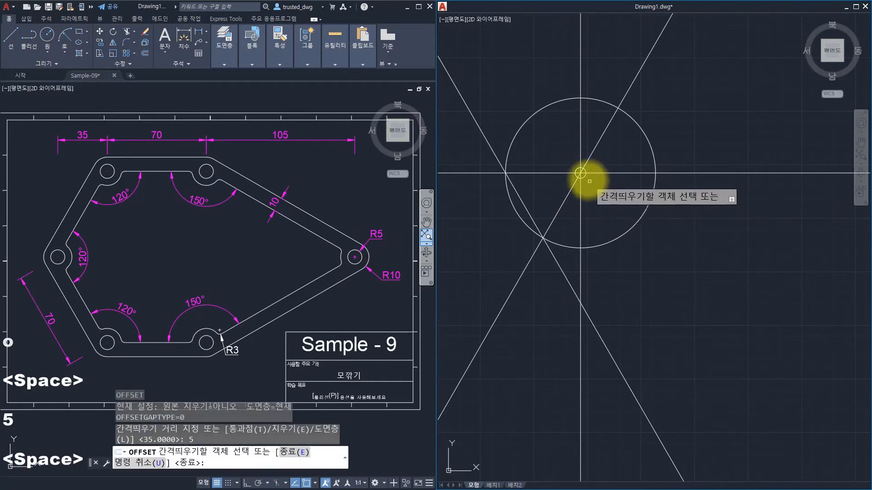
click(580, 173)
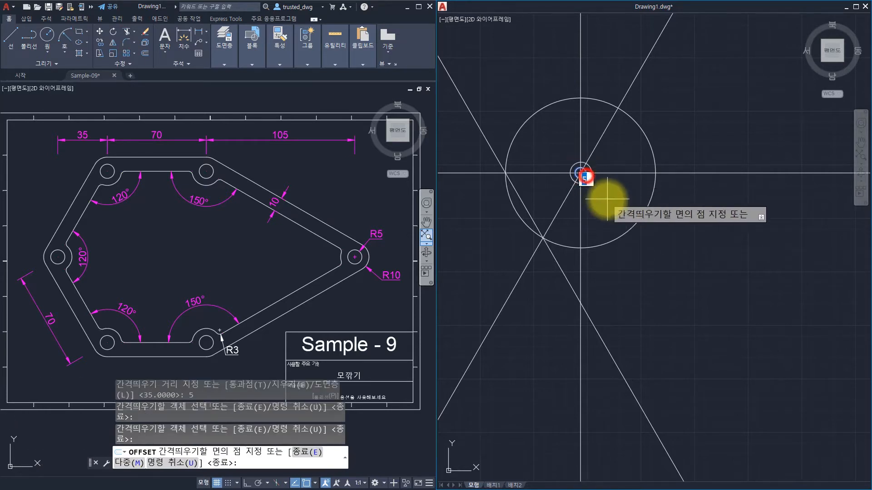
click(607, 199)
key(Escape)
key(Escape)
key(Escape)
- Copy the two small concentric circles from their centre to the two lower intersections of the construction lines
click(542, 141)
click(605, 206)
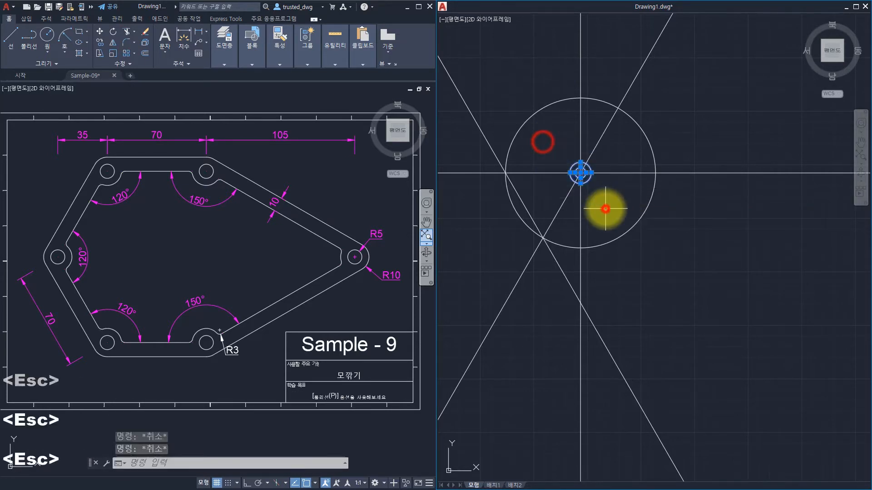
text(cp)
key(space)
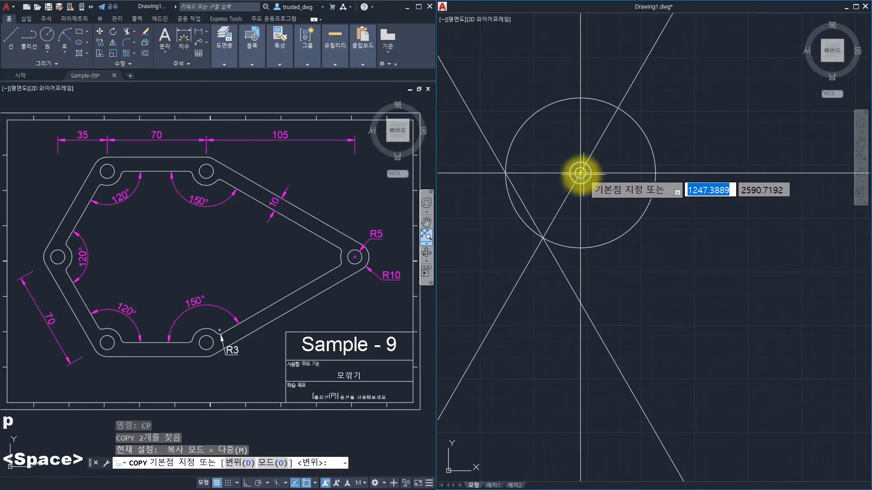
click(580, 174)
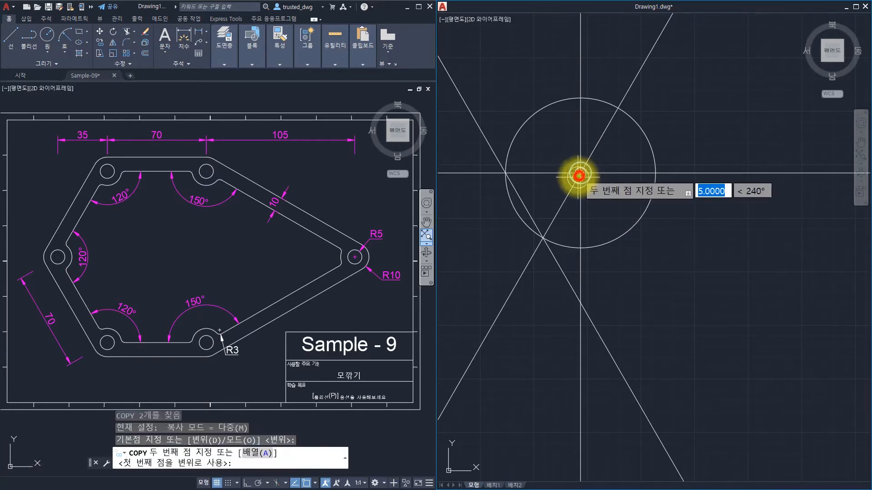
click(543, 237)
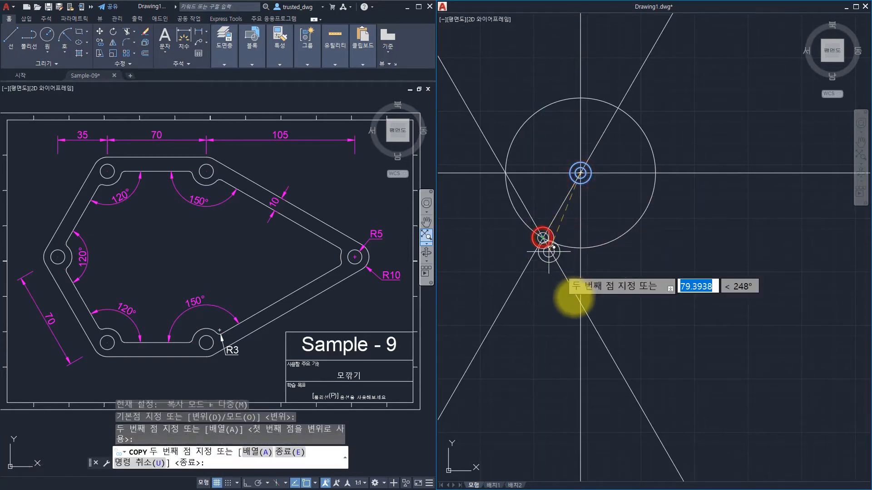
click(580, 303)
key(Escape)
key(Escape)
key(Escape)
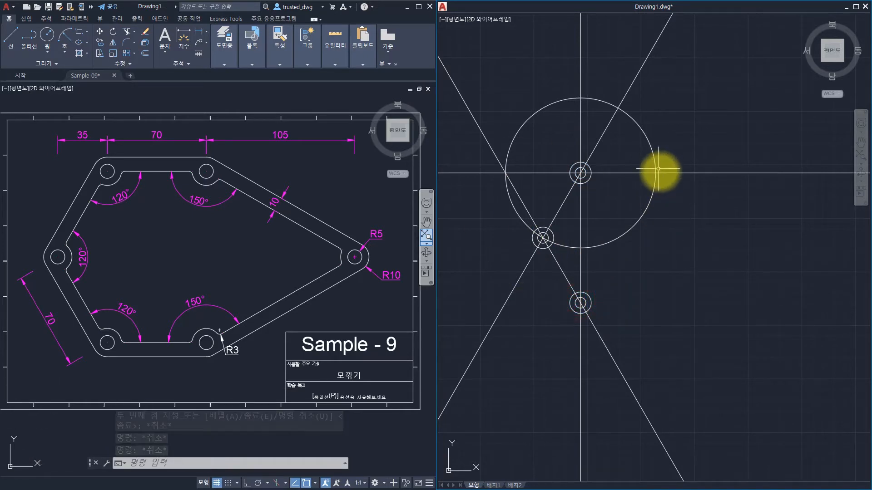
- Copy the upper and lower circle pairs on the vertical line rightward to where the radius 70 circle meets the horizontal line
click(568, 148)
click(604, 209)
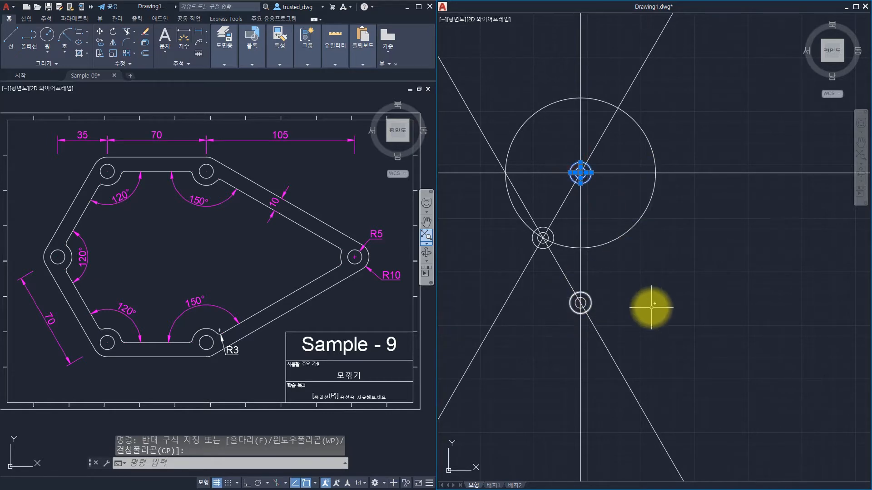
click(554, 139)
click(625, 312)
text(cp)
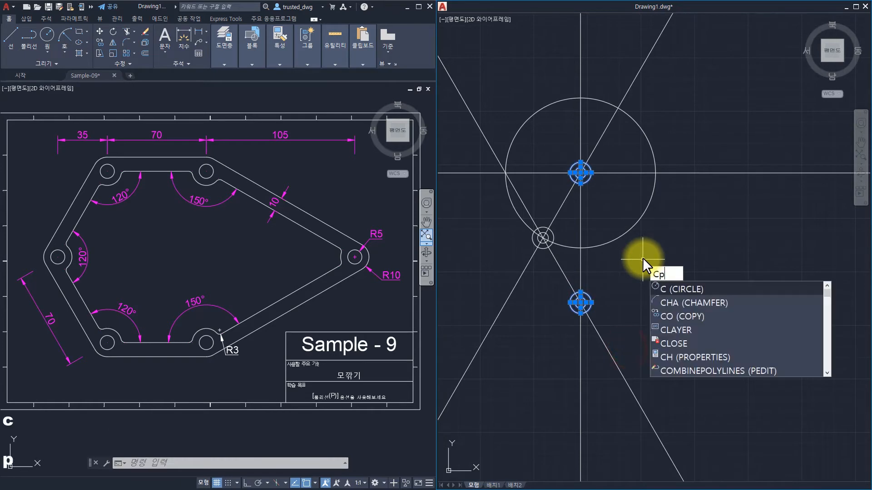
key(space)
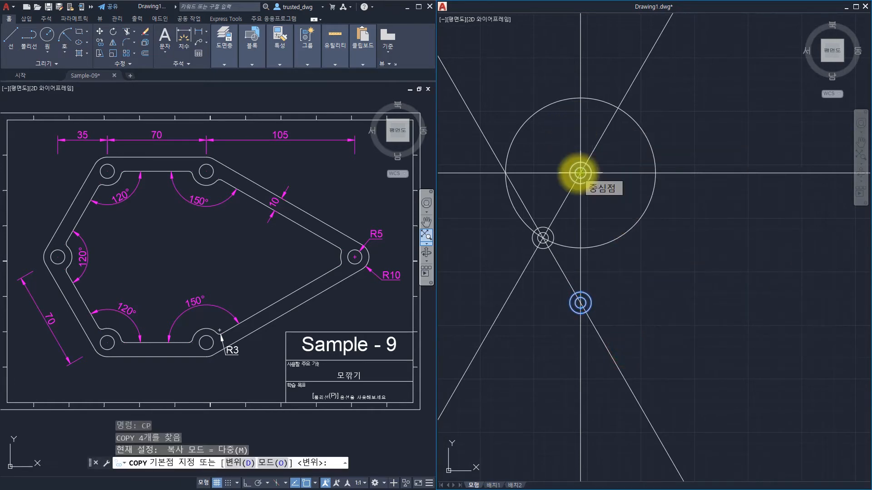
click(581, 173)
click(655, 173)
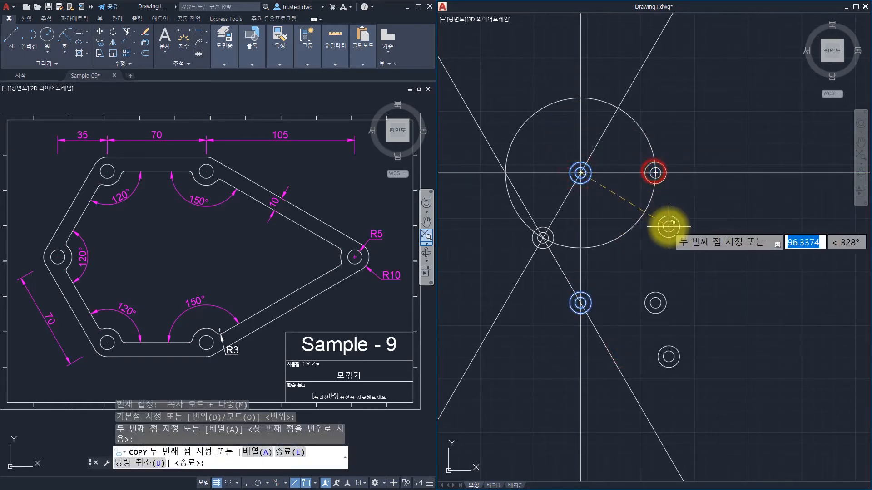
key(Escape)
key(Escape)
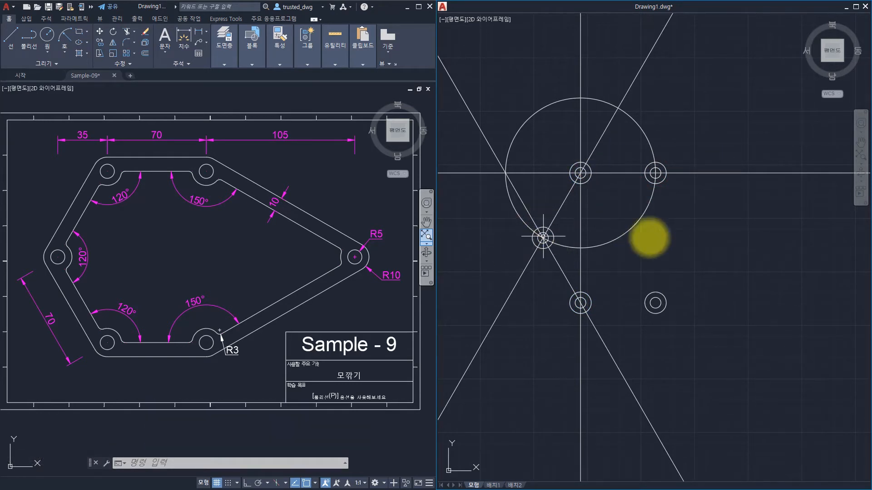
- Copy the left circle pair 140 horizontally to the right with ortho mode on
click(489, 207)
click(608, 265)
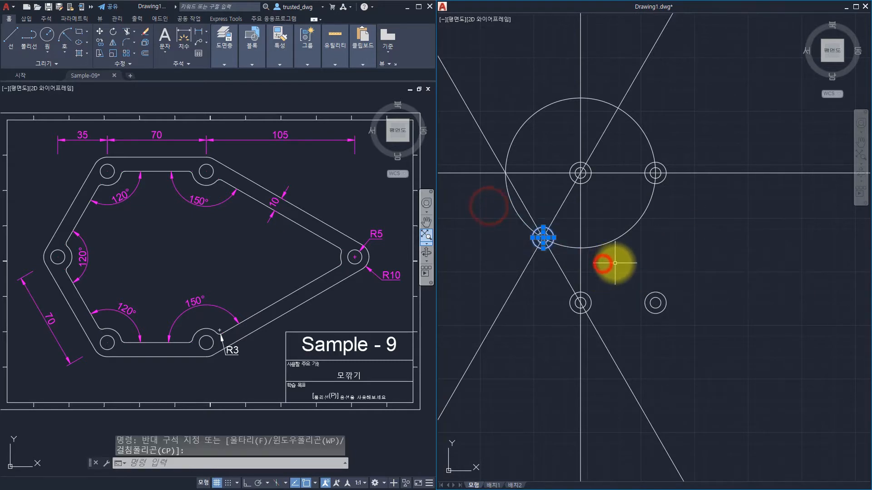
text(cp)
key(space)
click(606, 266)
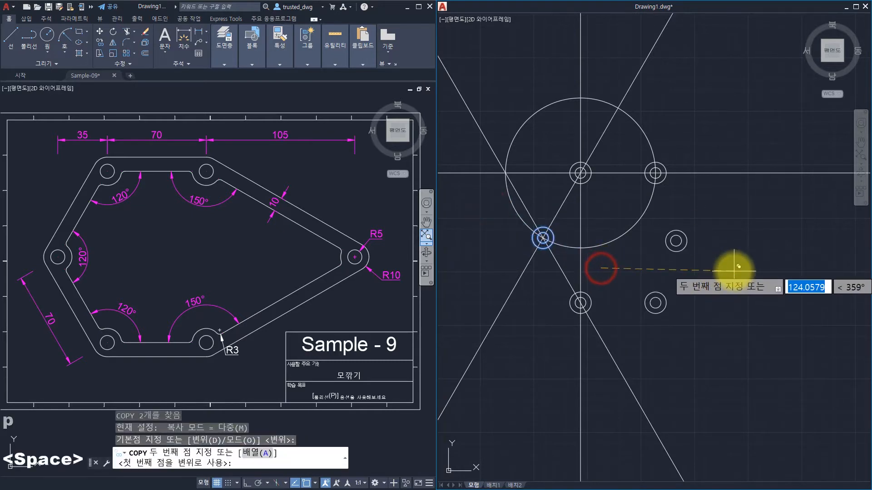
key(F8)
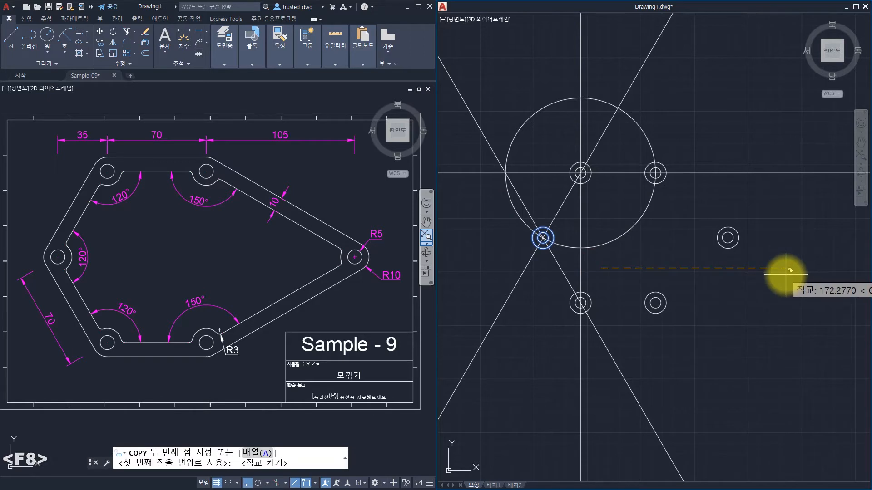
text(140)
key(Return)
key(Escape)
key(Escape)
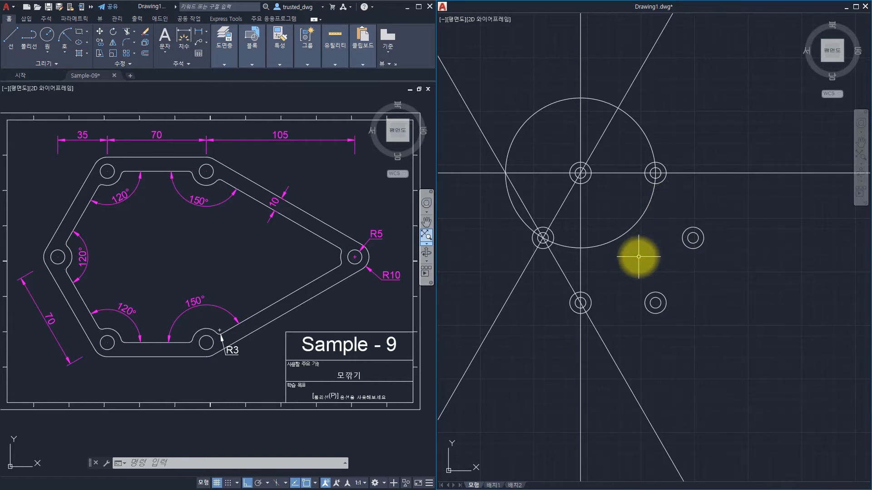
- Draw a six-sided polygon by its edge, with a horizontal bottom edge 70 long, below and right of the circles
key(Escape)
key(Escape)
text(pol)
key(Return)
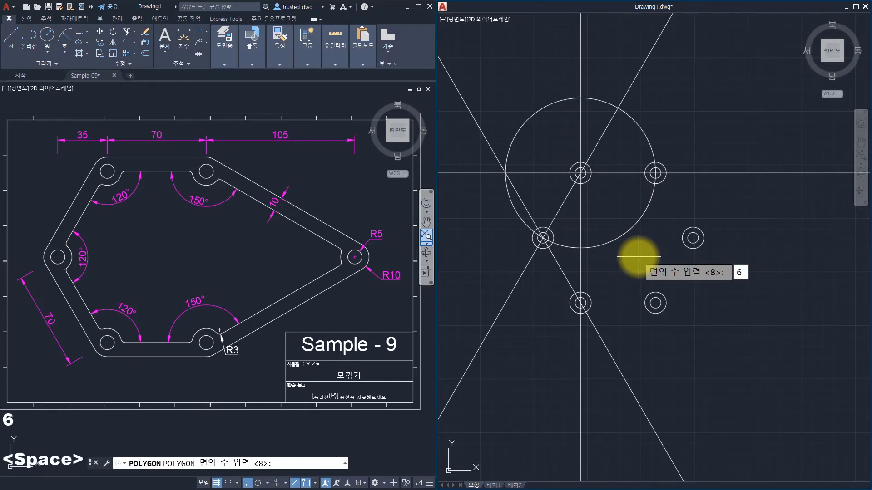
key(space)
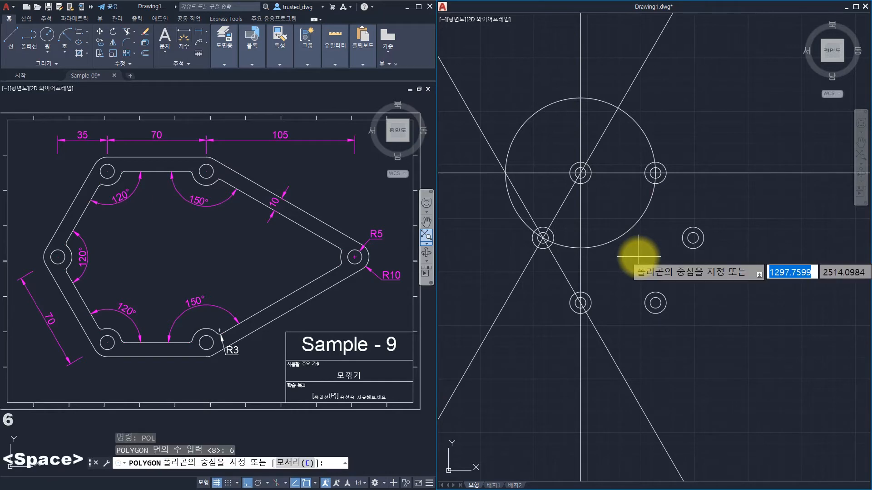
click(294, 462)
click(648, 359)
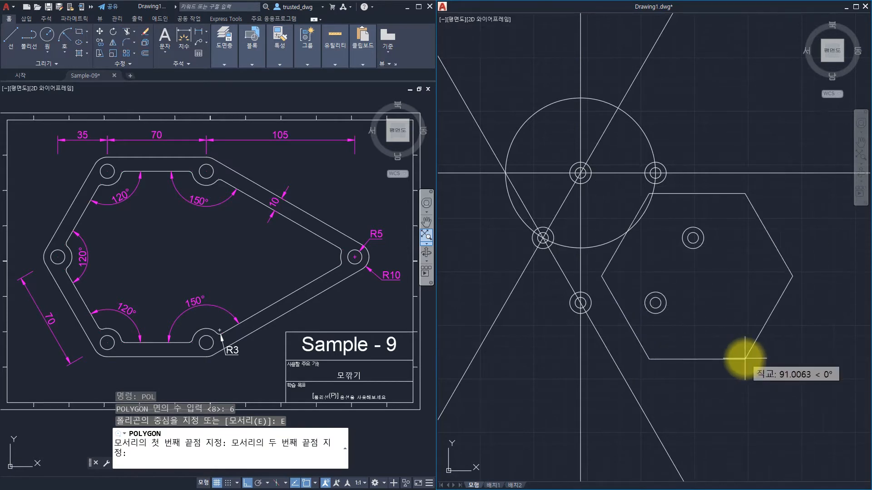
text(70)
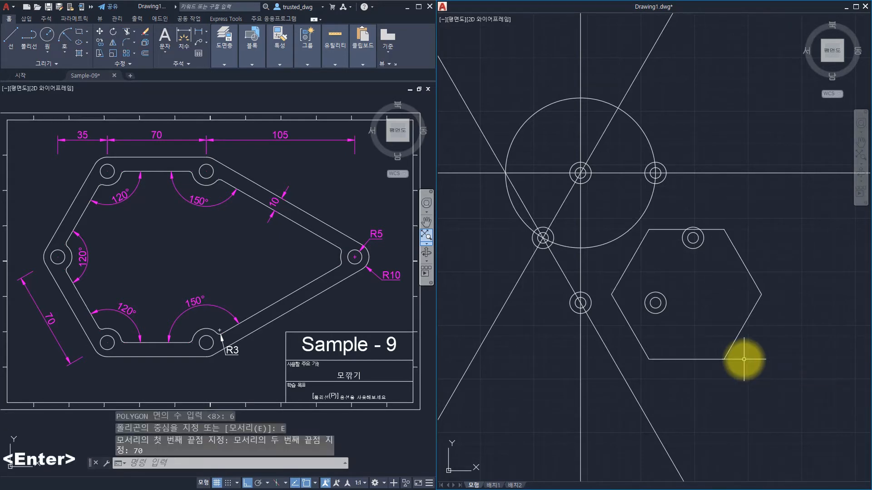
key(Escape)
key(Escape)
key(Escape)
- Move the hexagon straight up into the free area above the horizontal construction line
click(770, 345)
click(722, 313)
click(110, 172)
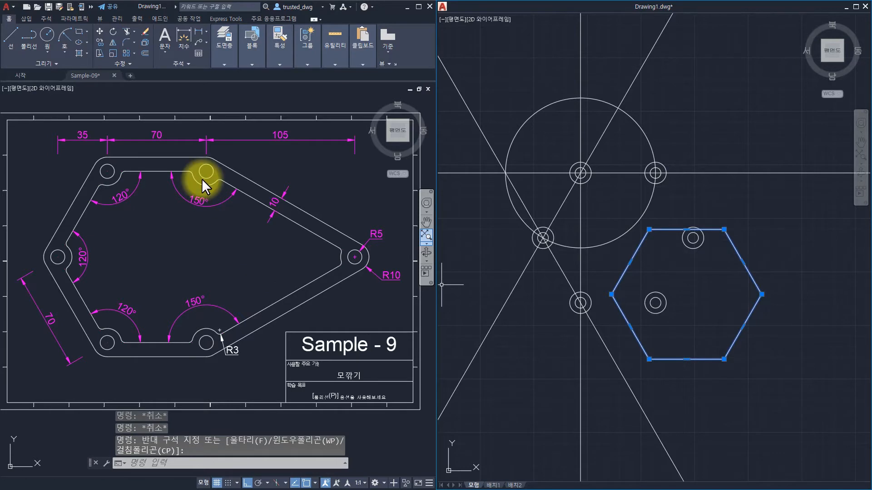
text(m)
key(space)
scroll(684, 380, down, 2)
click(690, 387)
click(758, 234)
key(Escape)
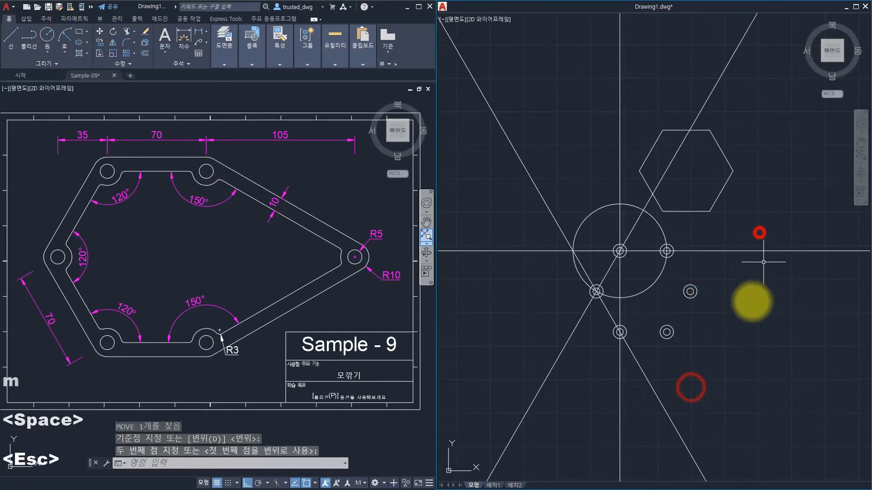
- Copy the rightmost standalone circle pair from its centre to all six corners of the hexagon
click(711, 314)
click(680, 278)
text(co)
key(space)
click(690, 291)
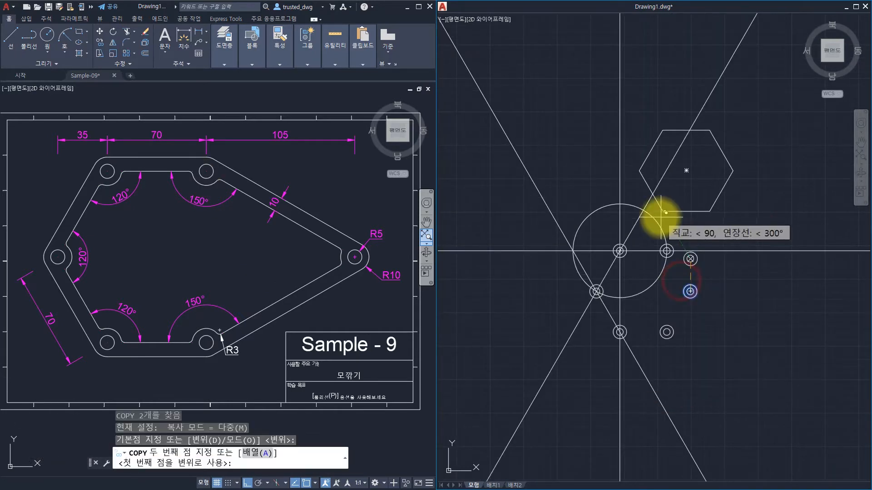
click(663, 211)
click(709, 211)
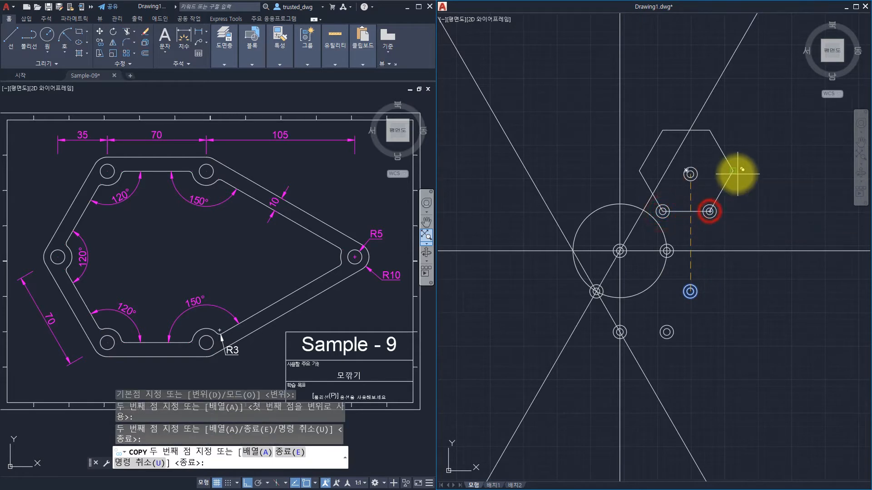
click(733, 171)
click(709, 131)
click(663, 130)
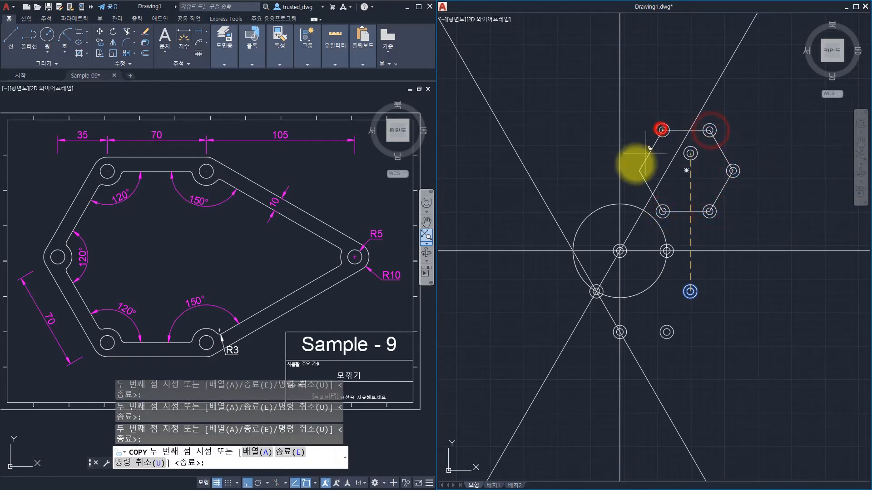
click(640, 171)
key(Escape)
key(Escape)
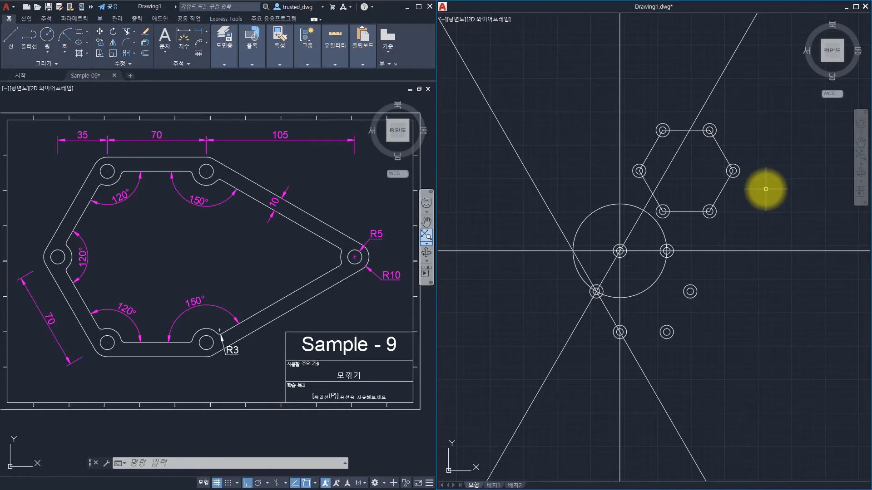
- Erase the construction lines, the radius 70 circle and all circle pairs outside the hexagon
click(740, 368)
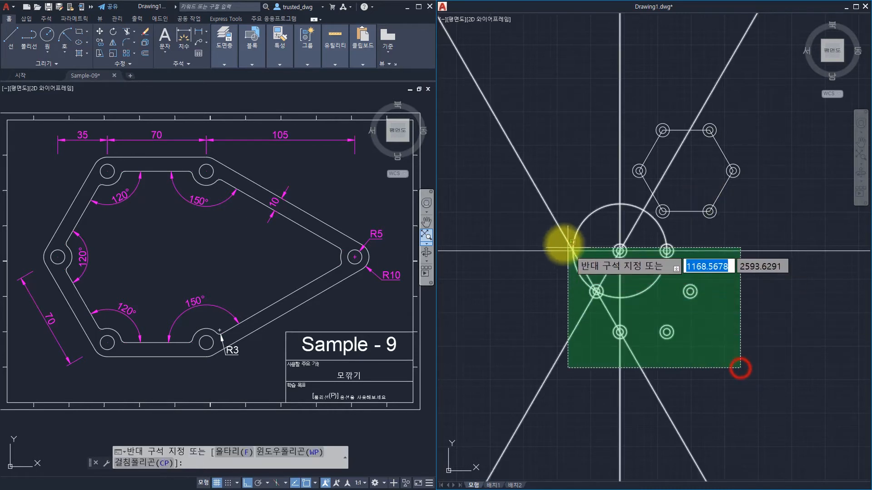
click(563, 244)
text(e)
key(space)
scroll(640, 200, up, 3)
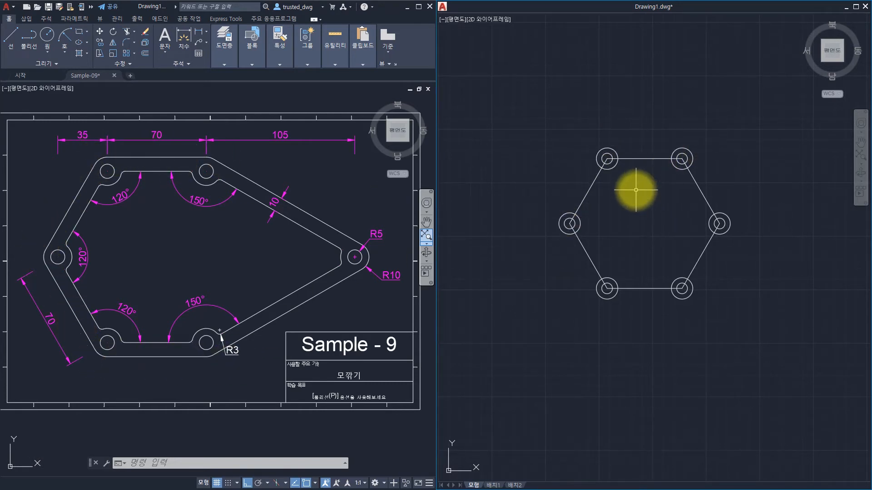
- Offset the hexagon outward by 10
key(Escape)
key(Escape)
click(627, 159)
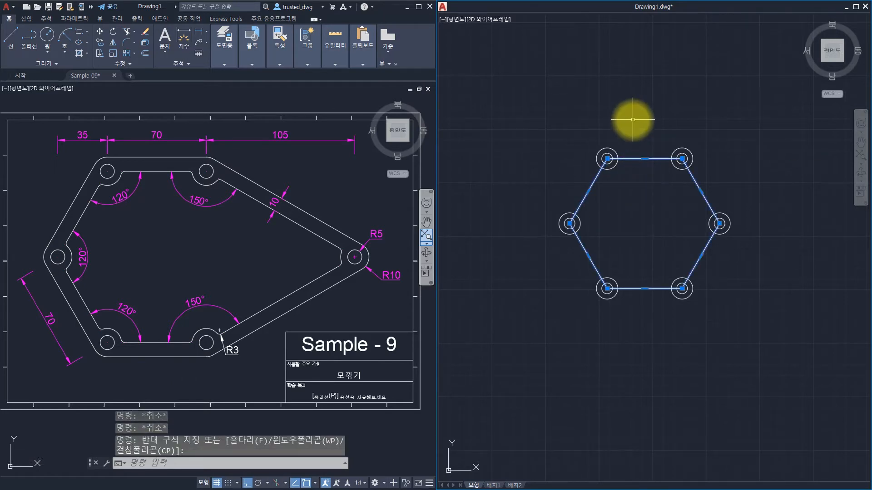
text(o)
key(space)
text(10)
key(space)
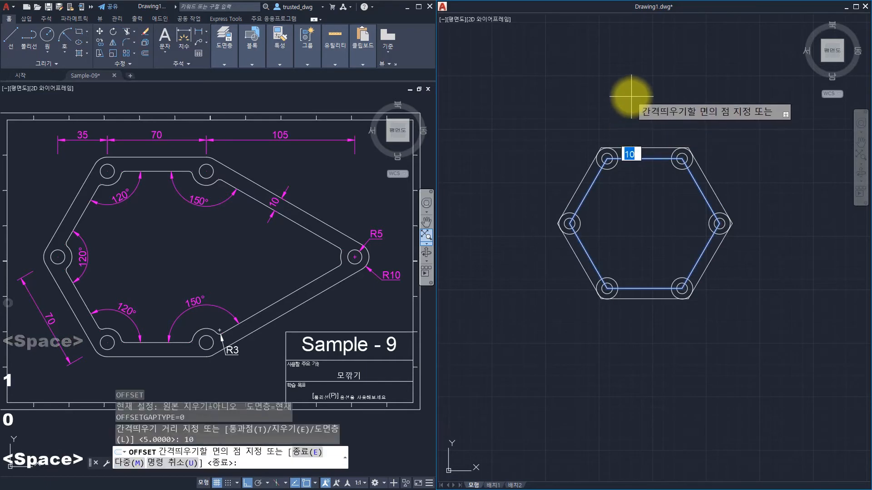
click(631, 96)
key(Escape)
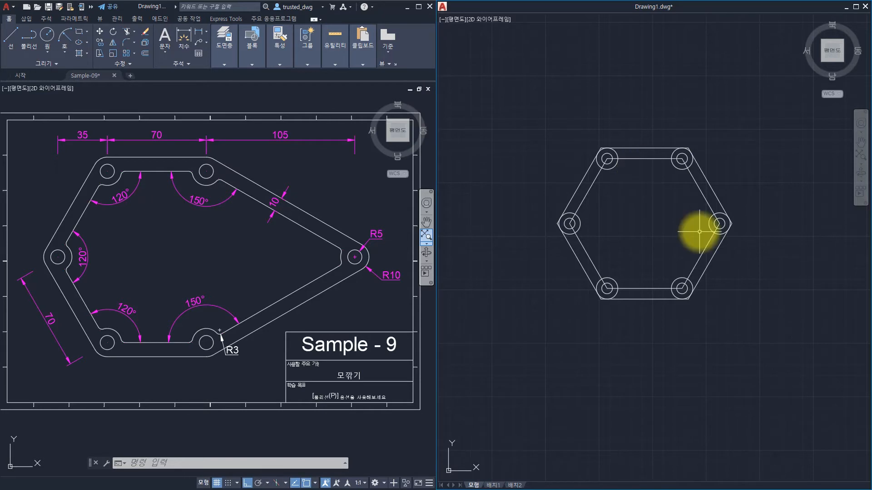
click(769, 255)
click(688, 205)
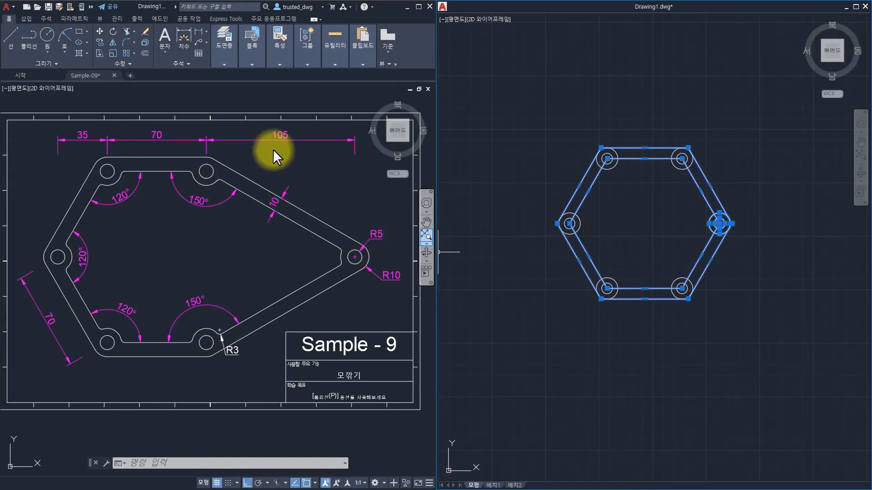
key(Escape)
key(Escape)
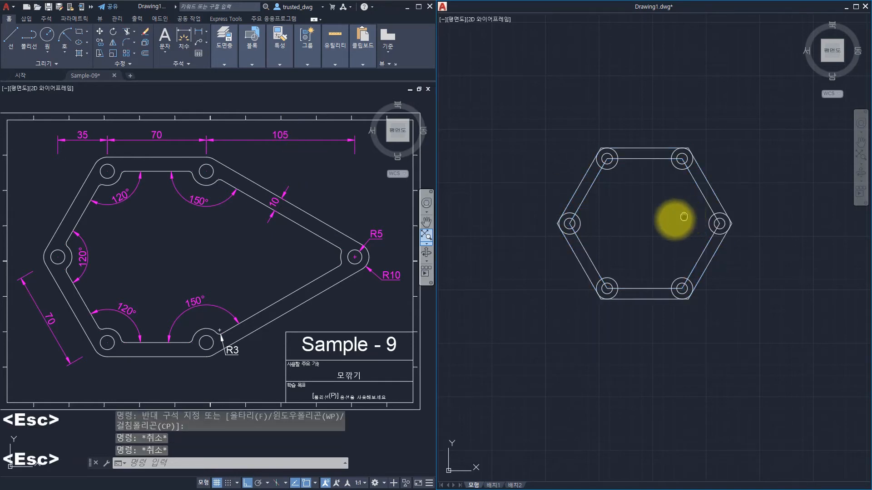
- Stretch the rightmost corner of both hexagons and its circle pair 70 to the right
middle_drag(678, 219, 611, 228)
text(s)
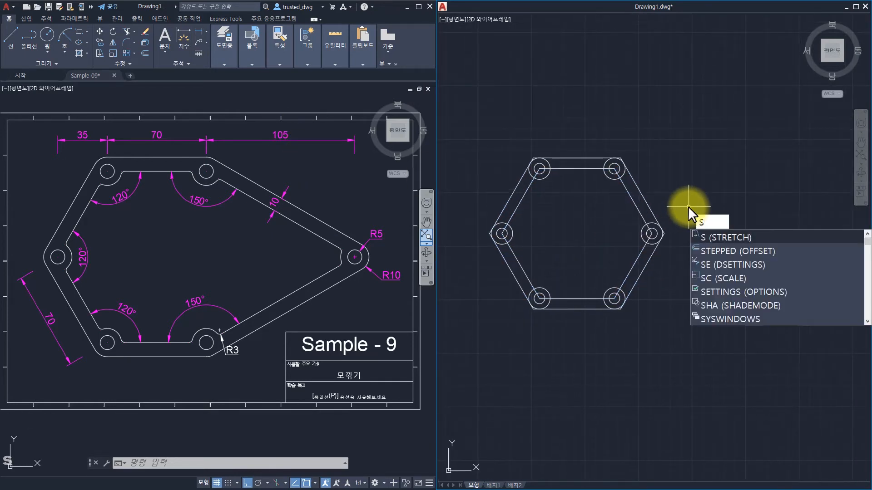
key(space)
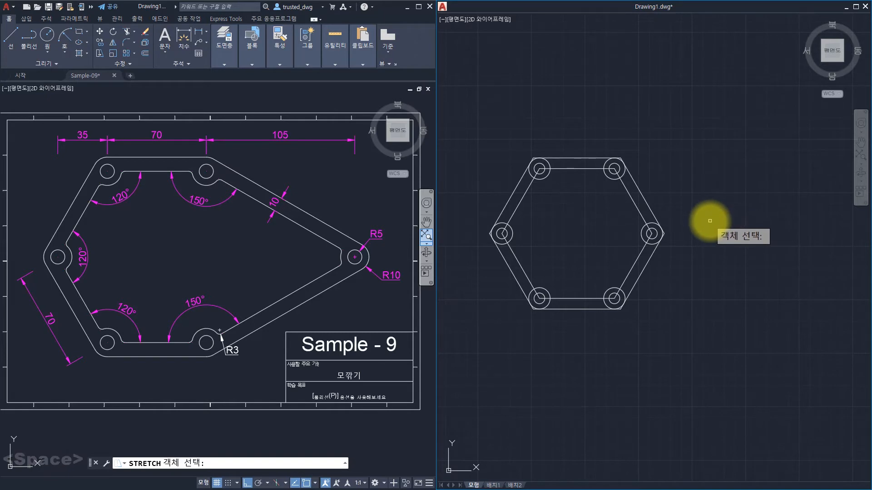
click(740, 207)
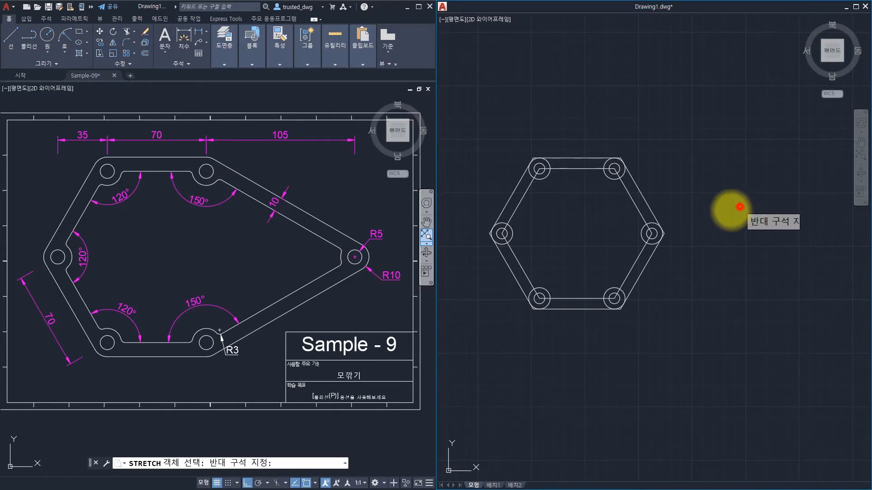
click(612, 254)
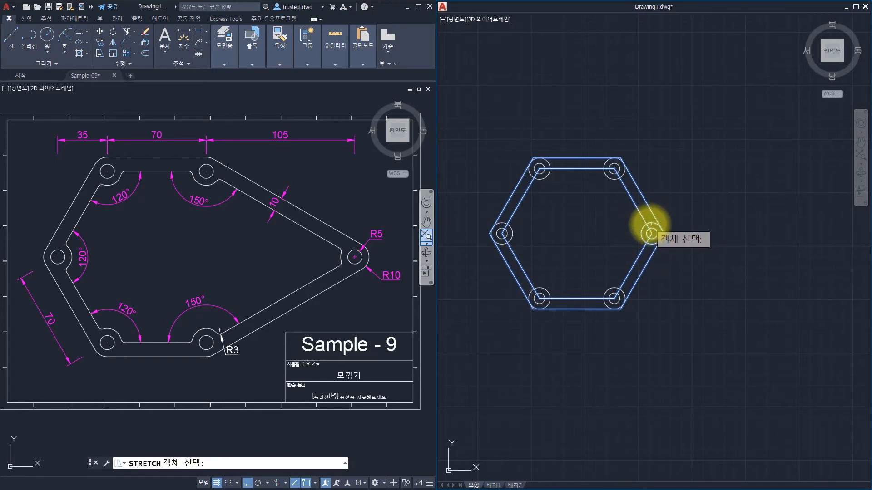
click(718, 210)
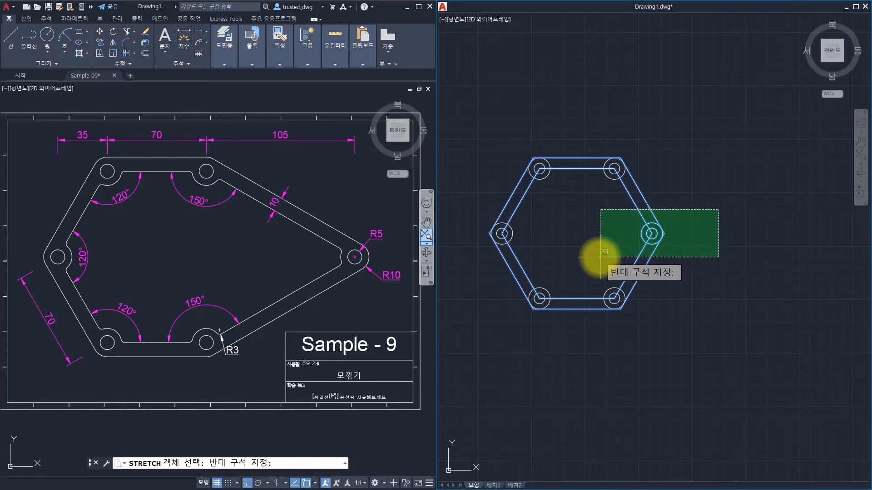
click(600, 257)
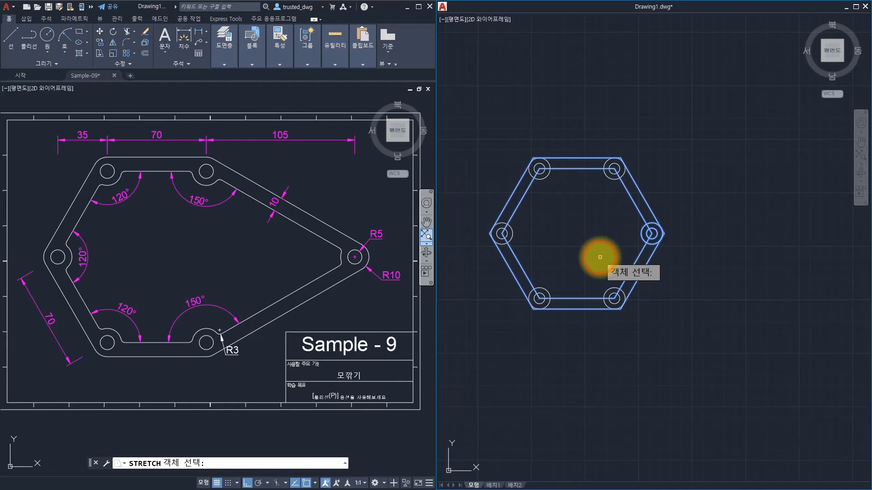
click(709, 210)
click(620, 255)
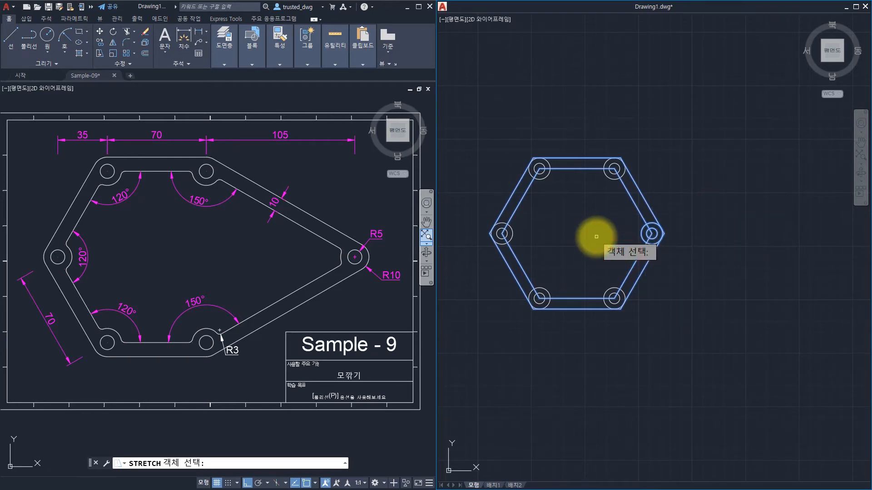
key(space)
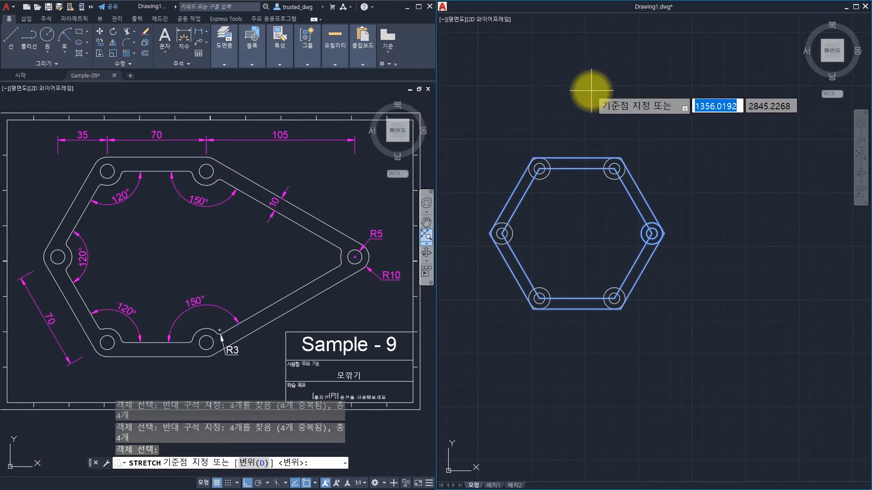
click(517, 82)
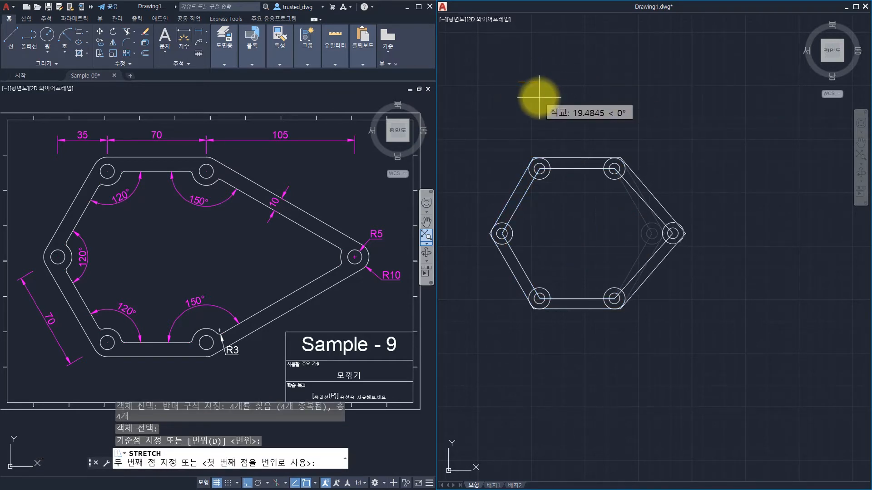
text(70)
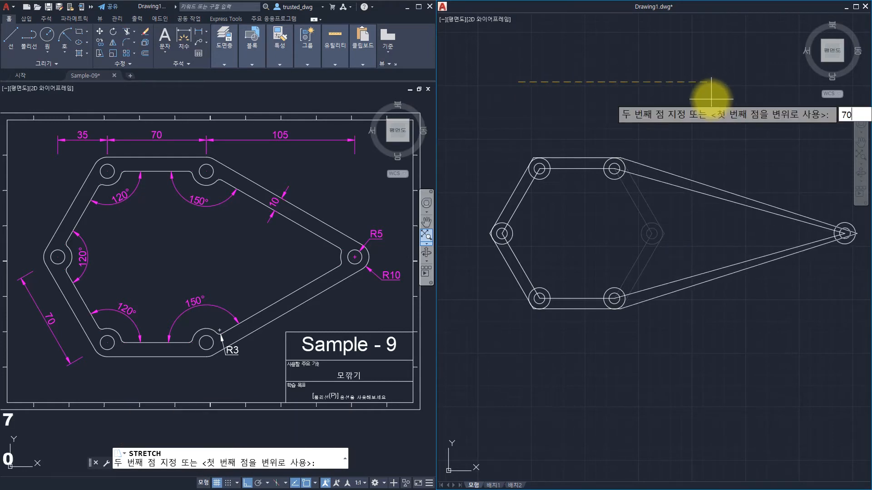
key(space)
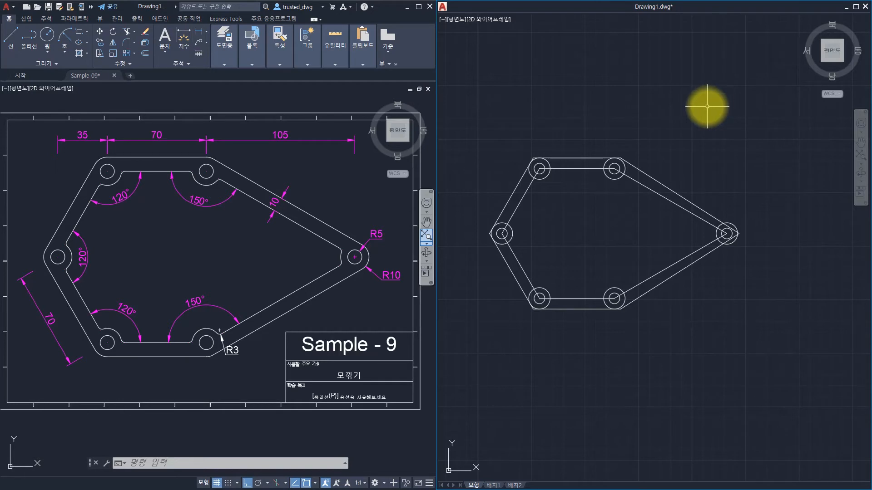
- Measure the distance from the stretched outer outline's right tip to the centre of its circle pair
scroll(735, 228, up, 5)
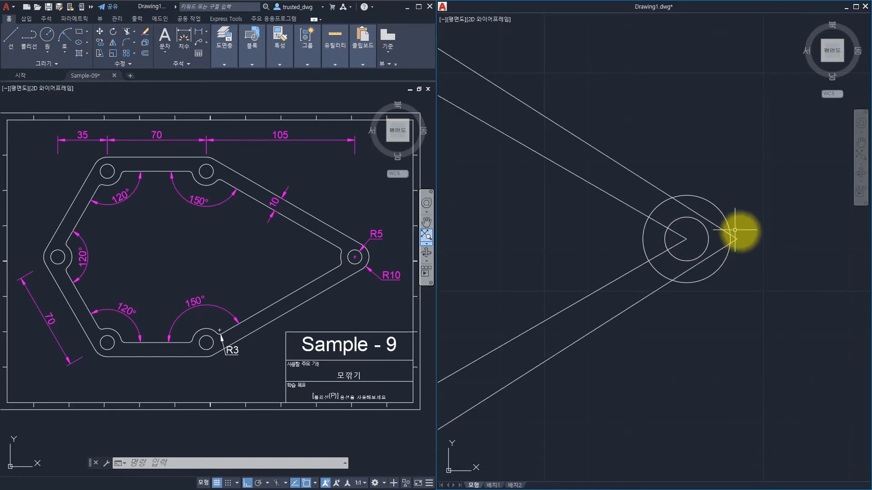
text(i)
key(space)
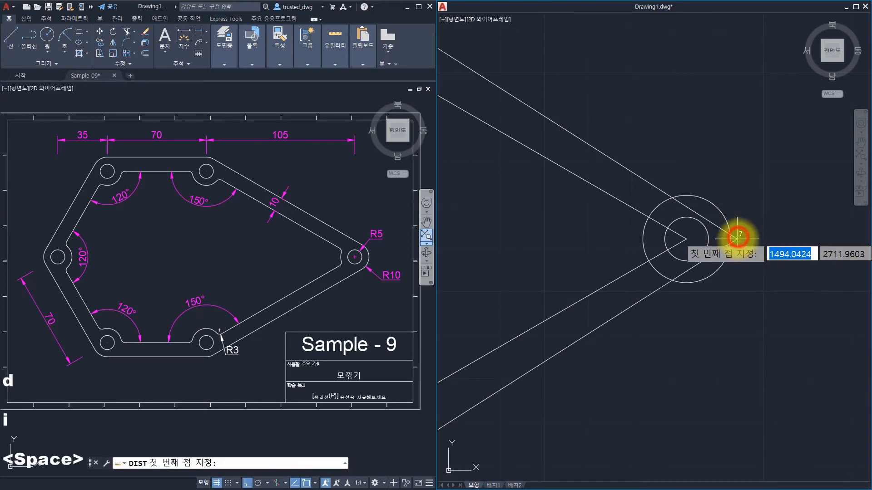
click(736, 239)
click(686, 239)
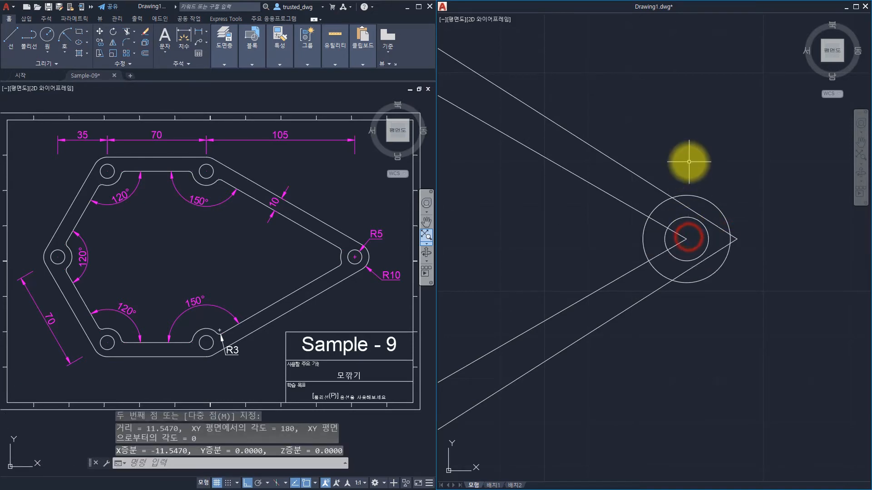
- Undo the distance measurement and the stretch of the right corner
key(ctrl+z)
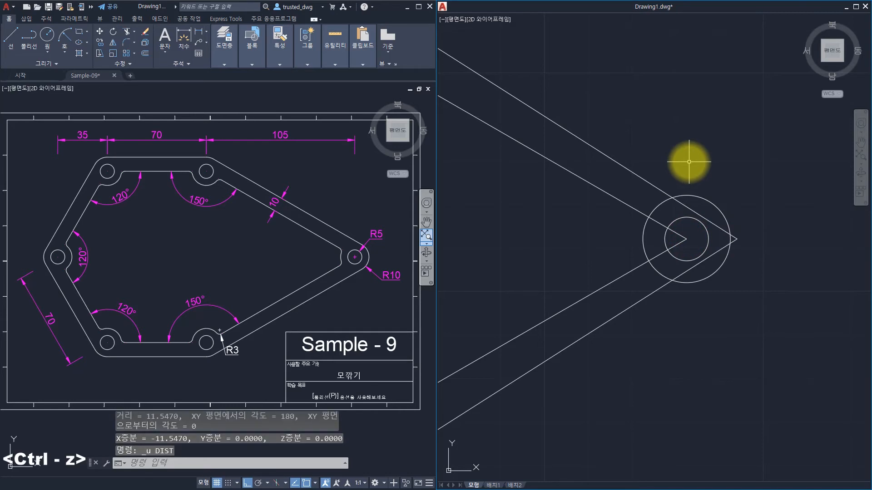
key(ctrl+z)
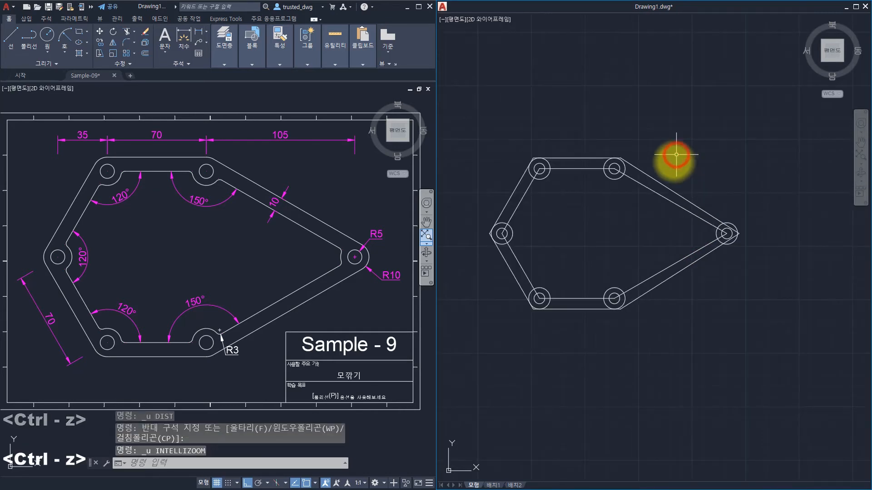
key(ctrl+z)
- Measure the distance from the unstretched outer hexagon's right corner to the centre of its circle pair
scroll(654, 231, up, 5)
text(di)
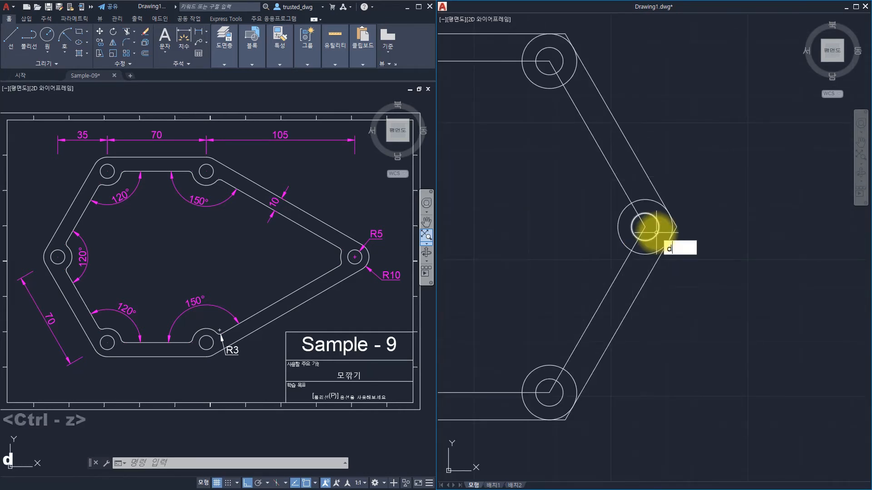
key(space)
click(677, 227)
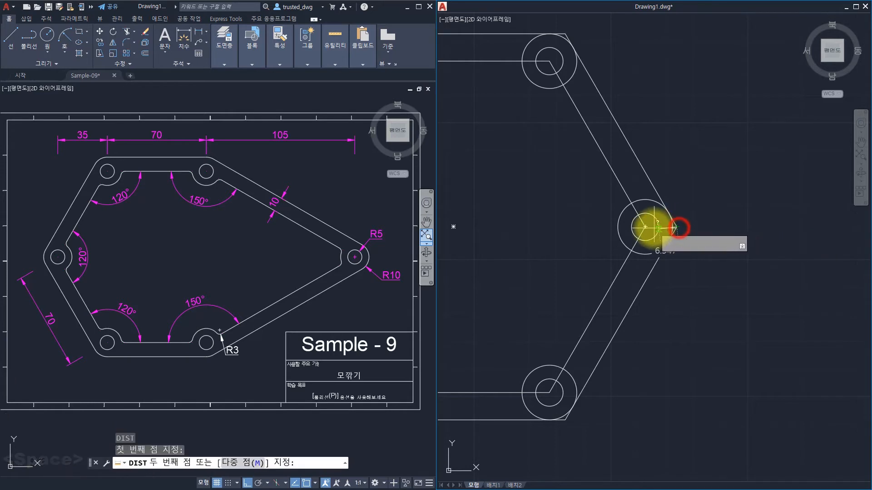
click(645, 227)
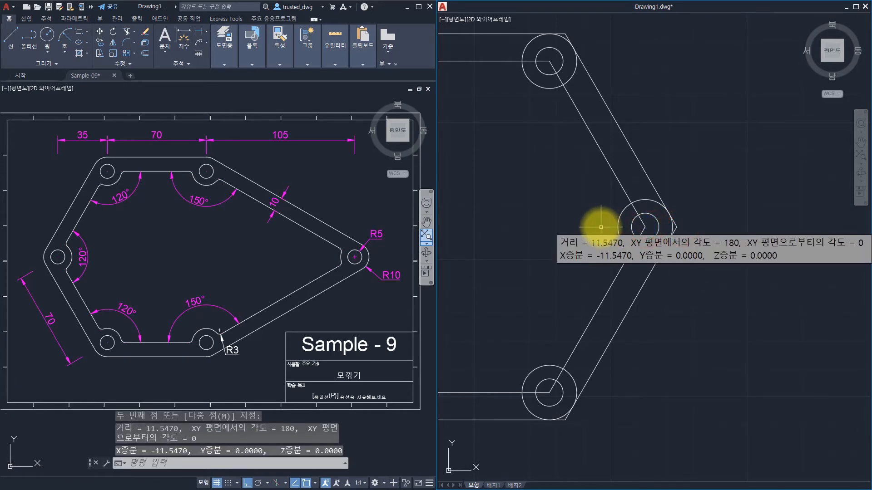
key(Escape)
key(Escape)
key(Escape)
key(Escape)
key(Escape)
key(Escape)
click(701, 260)
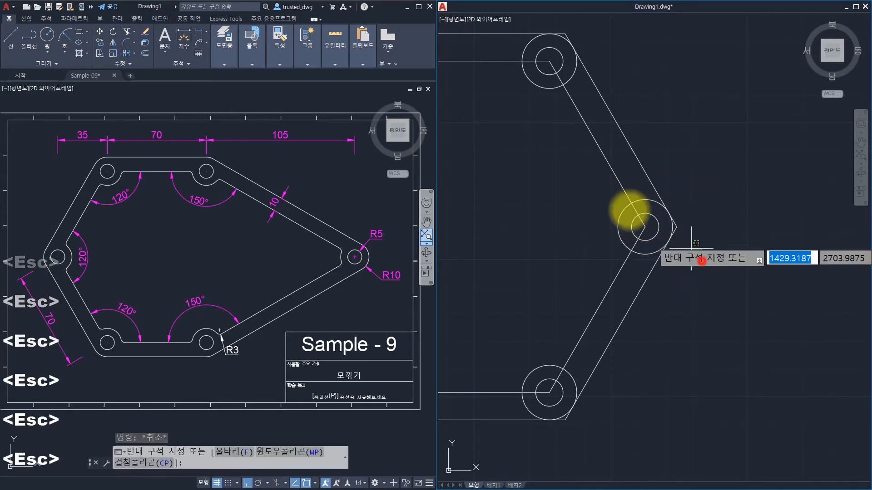
click(701, 259)
- Stretch the right corner of both hexagons together with its circle pair horizontally outward by 70
scroll(679, 243, down, 3)
text(s)
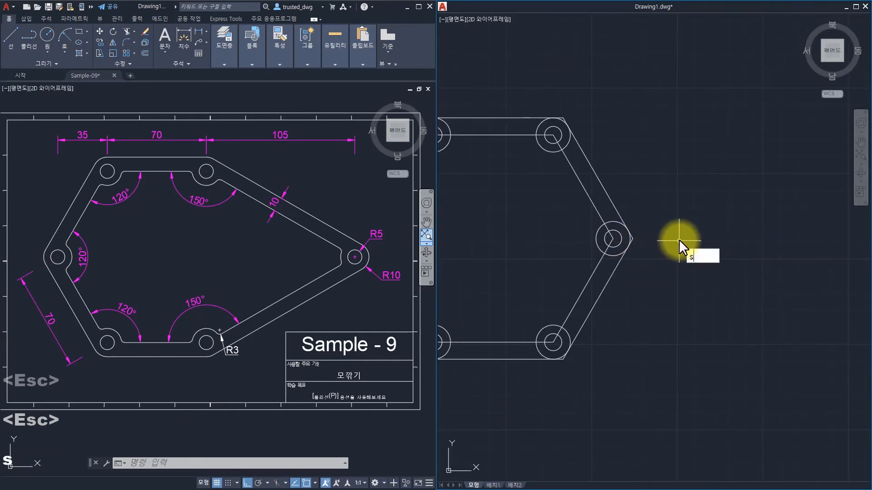
key(space)
click(681, 263)
click(568, 214)
key(space)
click(520, 189)
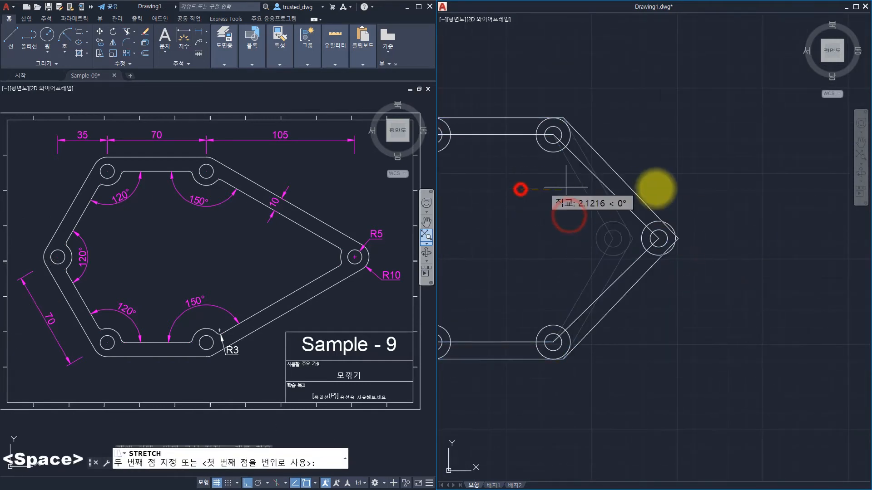
text(70)
key(space)
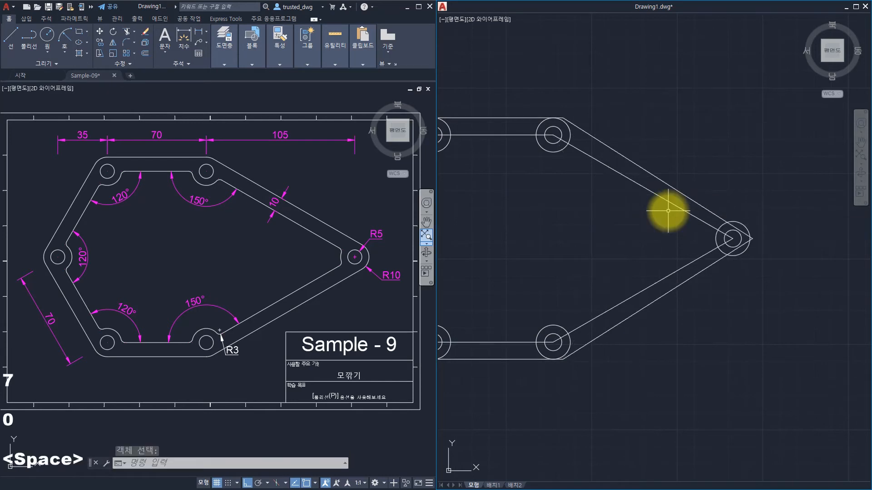
middle_drag(611, 218, 647, 217)
key(Escape)
click(669, 176)
click(654, 189)
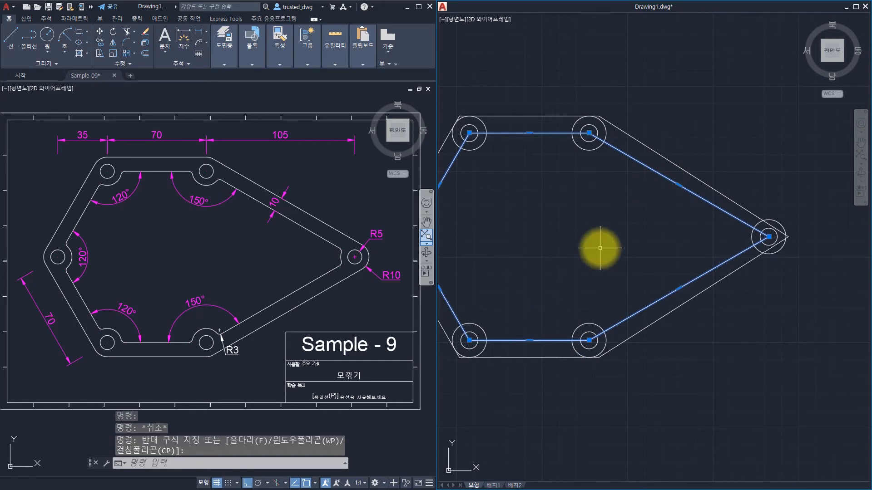
key(Escape)
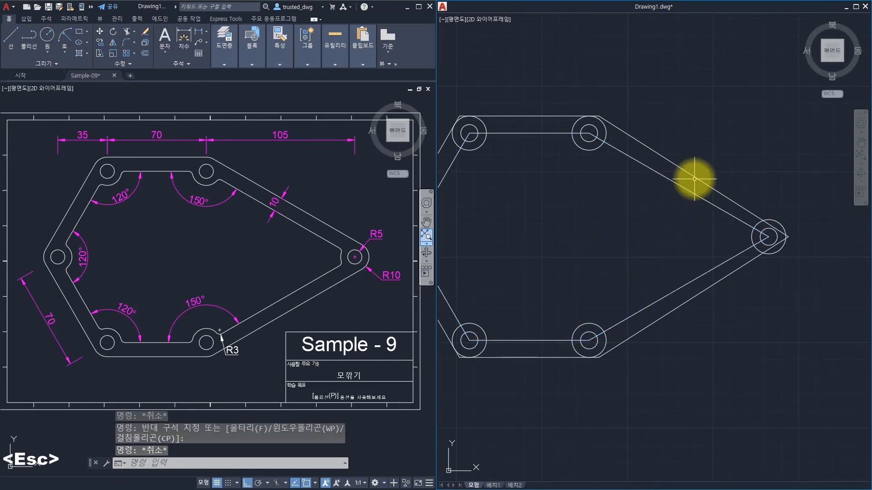
click(695, 177)
click(710, 289)
key(Escape)
key(Escape)
key(Escape)
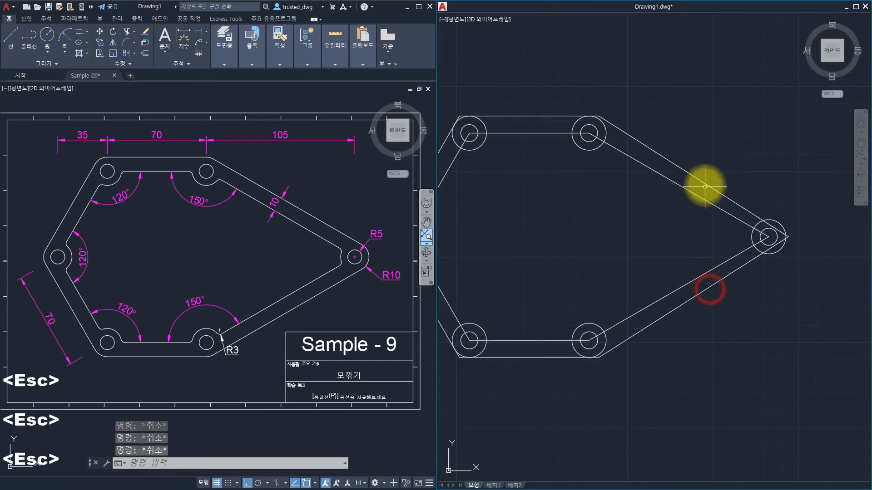
- Erase the two long slanted segments of the outer outline that meet at the right tip
ctrl+click(705, 182)
ctrl+click(728, 275)
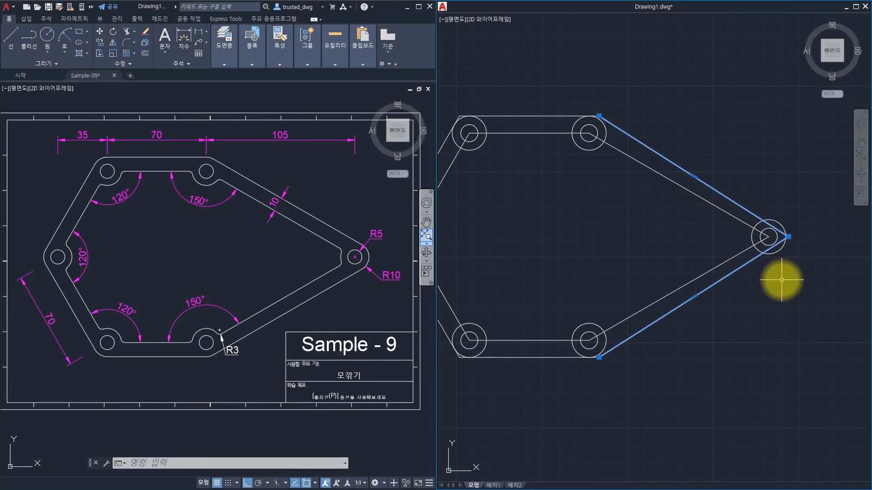
key(space)
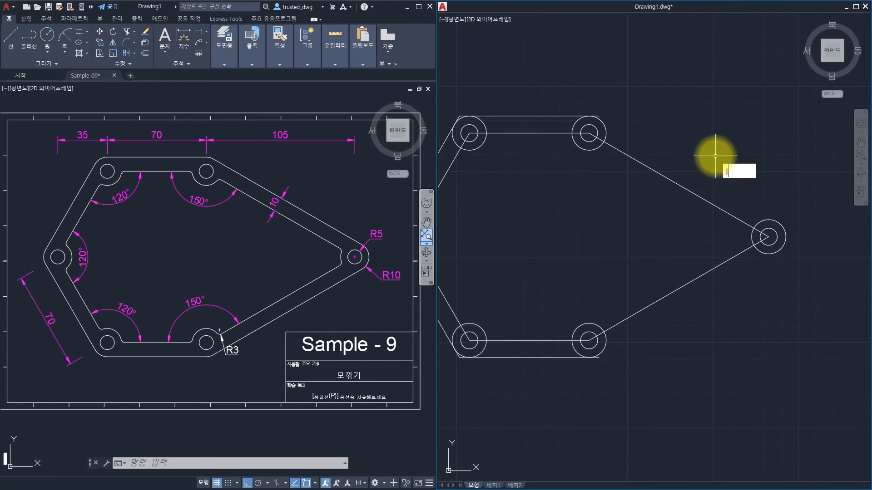
- Draw a line tangent to the larger circle at the upper-right corner and the larger circle at the right tip
text(l)
key(space)
ctrl+right_click(653, 89)
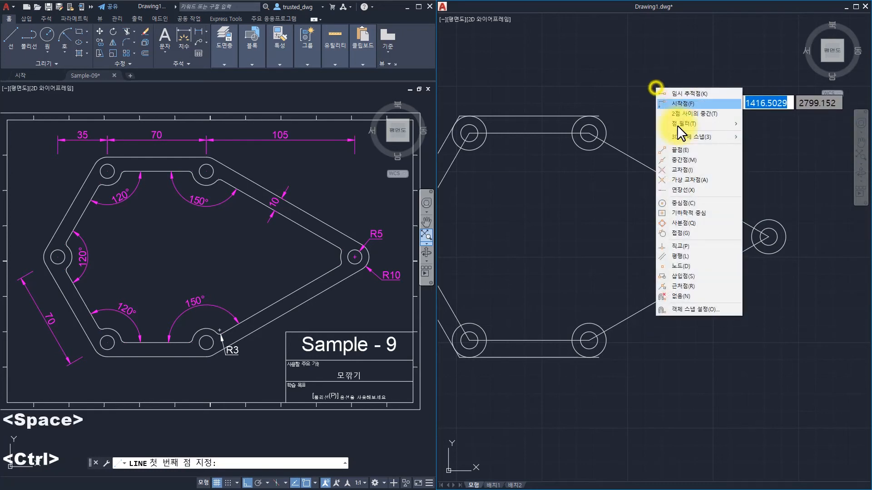
click(685, 232)
click(603, 124)
ctrl+right_click(658, 78)
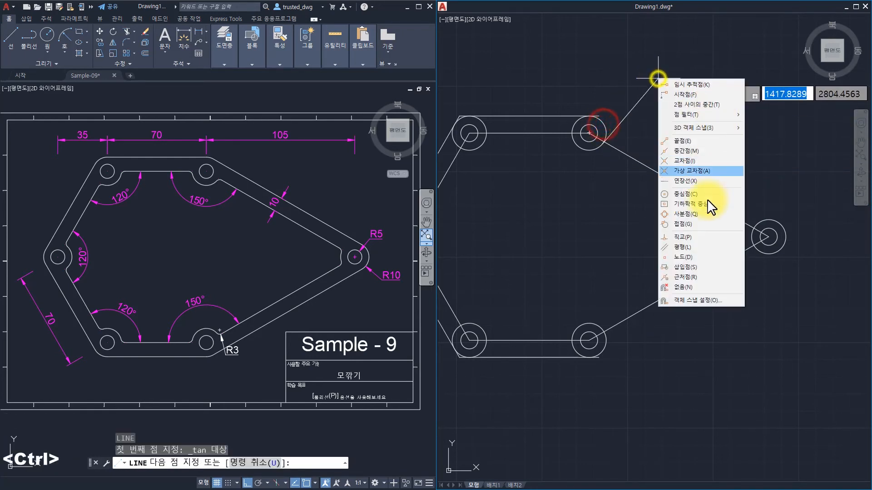
click(691, 223)
click(776, 223)
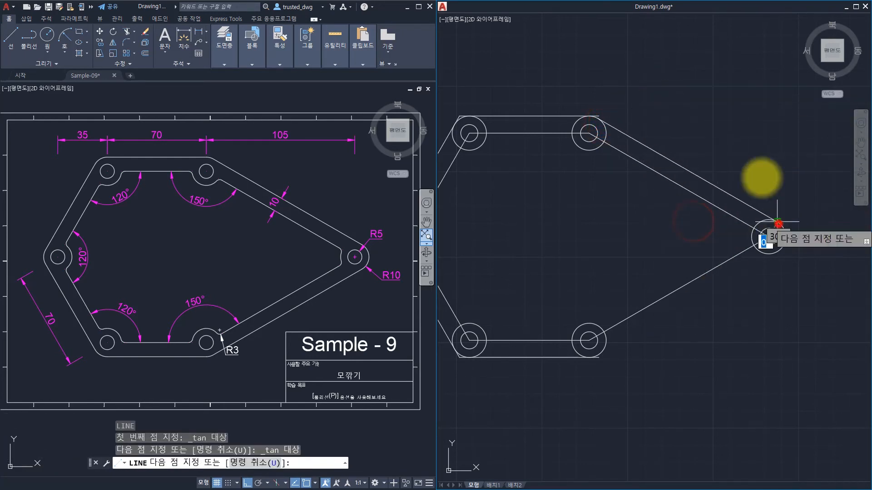
key(space)
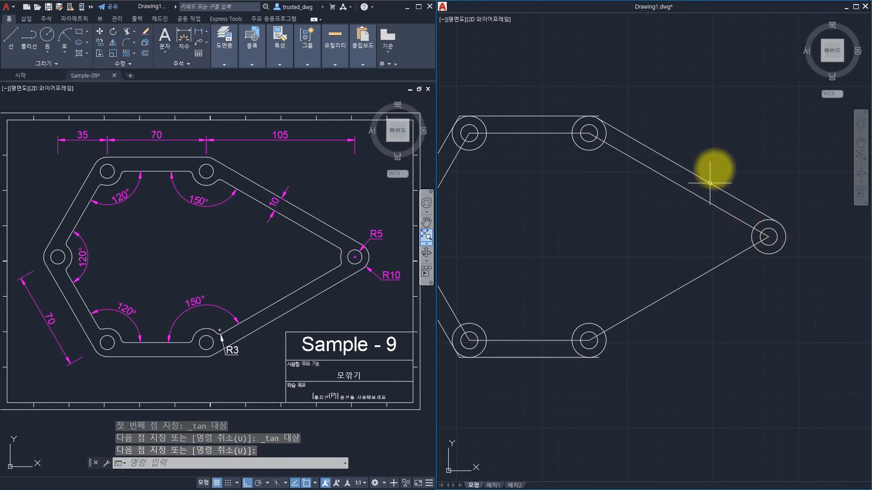
- Mirror the tangent line about the horizontal axis through the rightmost circle's centre, keeping the original
click(715, 168)
click(698, 183)
text(i)
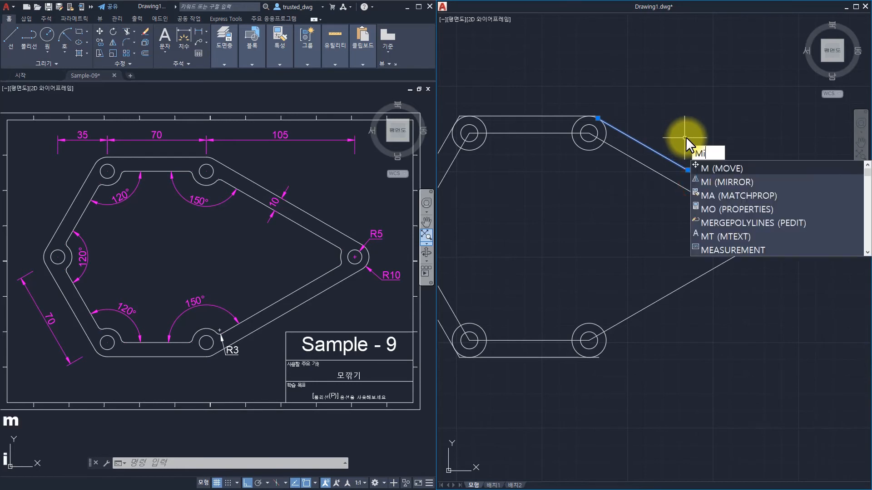
key(space)
click(768, 236)
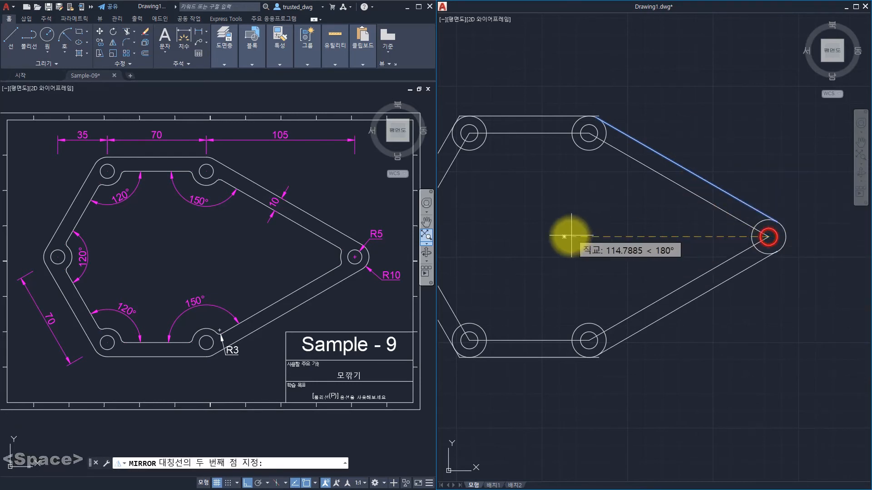
click(466, 236)
click(500, 281)
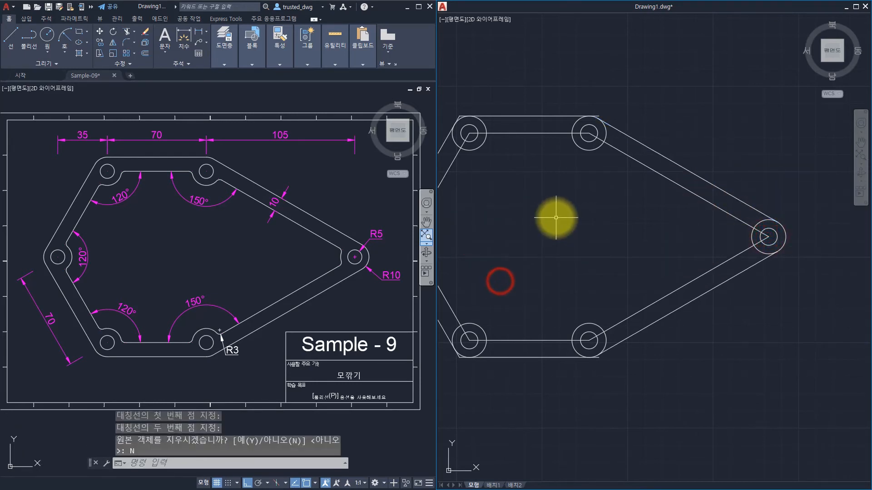
- Trim the overhanging top edge, the larger circle's arcs between the outlines and the inner line between both circles at the upper-right corner
key(Escape)
key(Escape)
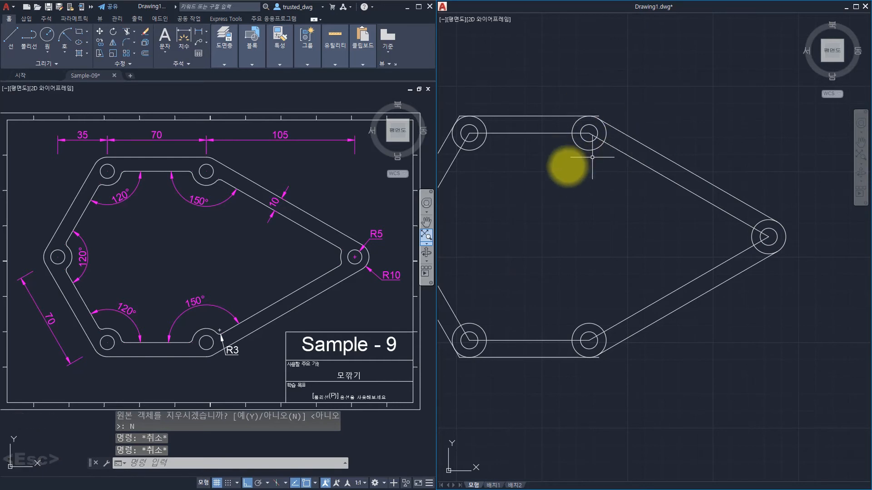
middle_drag(567, 165, 644, 163)
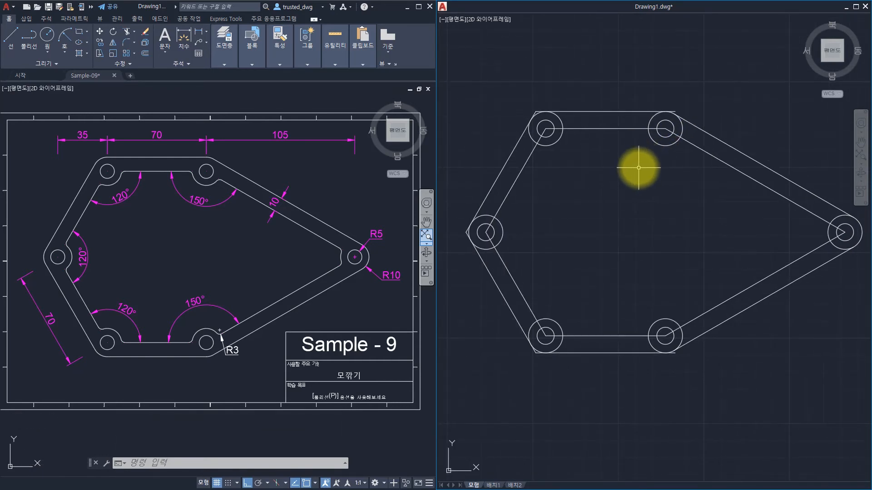
text(tr)
key(space)
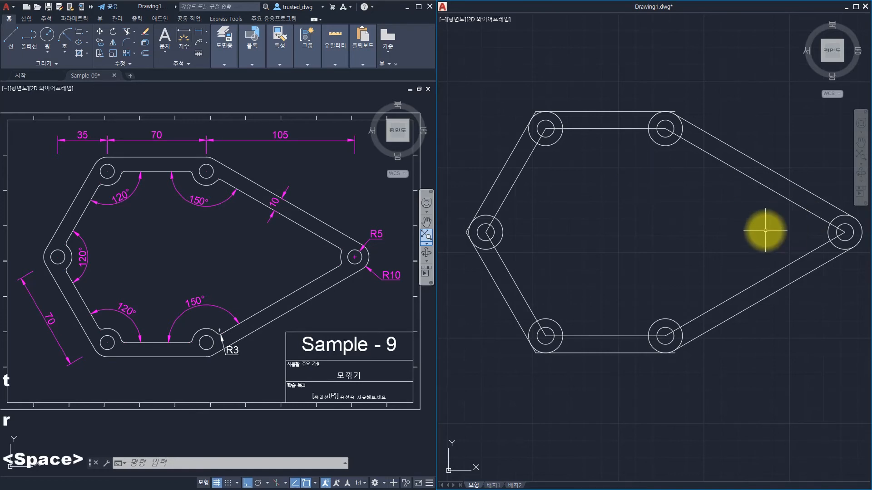
click(682, 129)
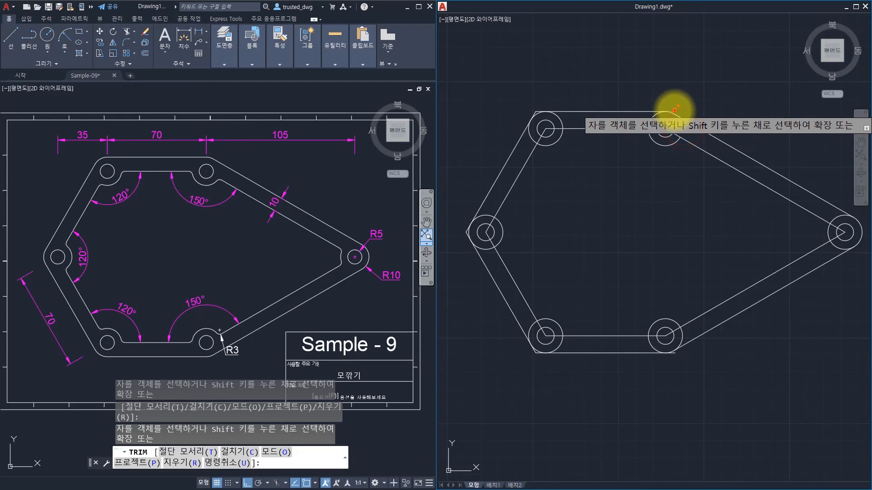
click(673, 109)
click(654, 120)
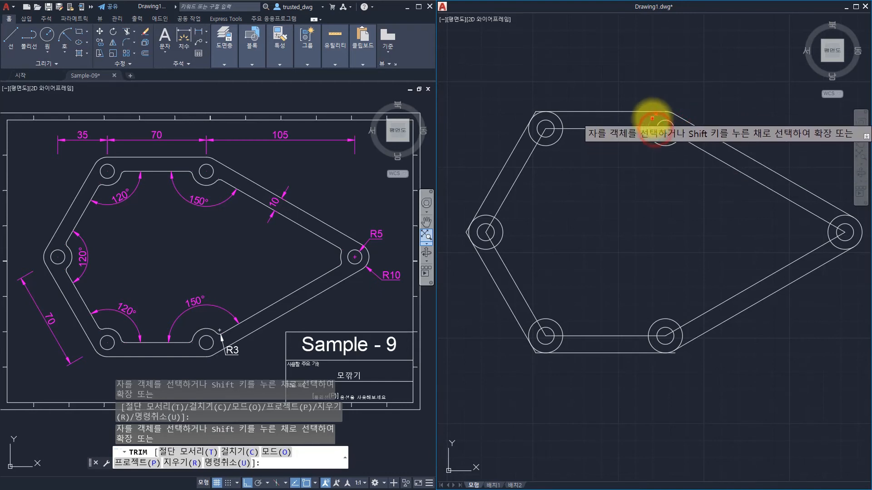
click(676, 134)
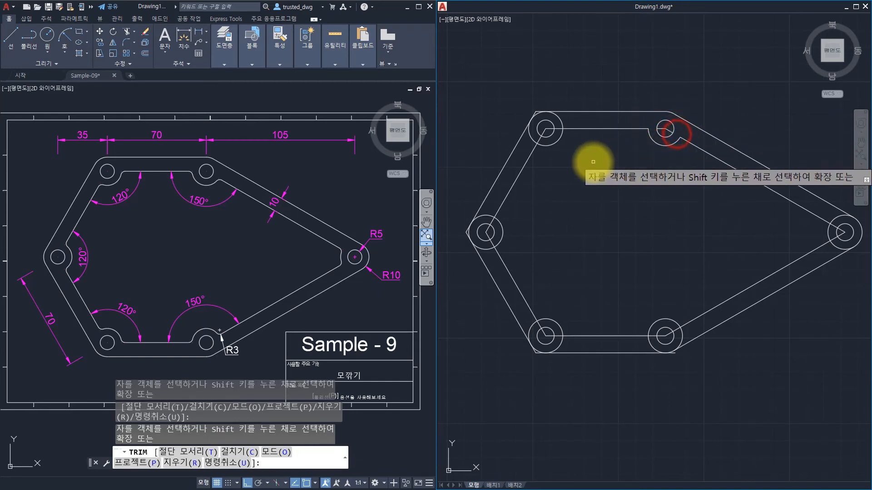
- Trim the upper-left corner's outer tip, the larger circle's arcs between the outlines and the inner outline crossing the ring
click(536, 111)
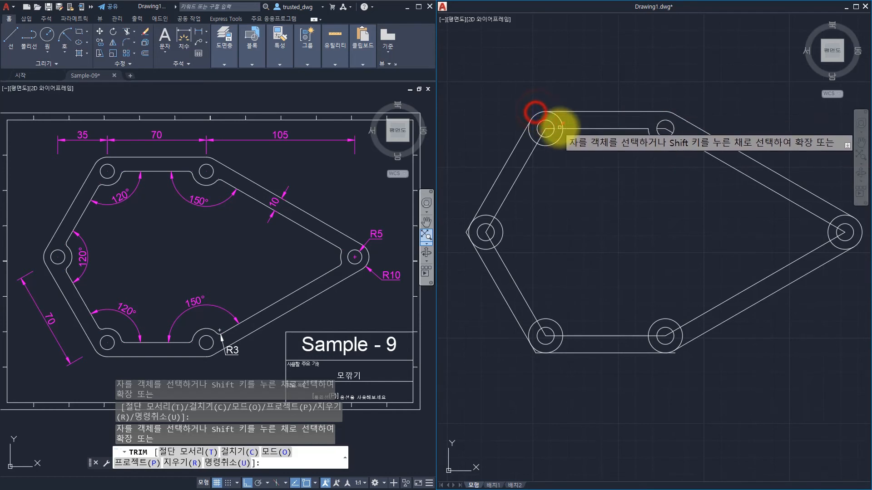
click(561, 126)
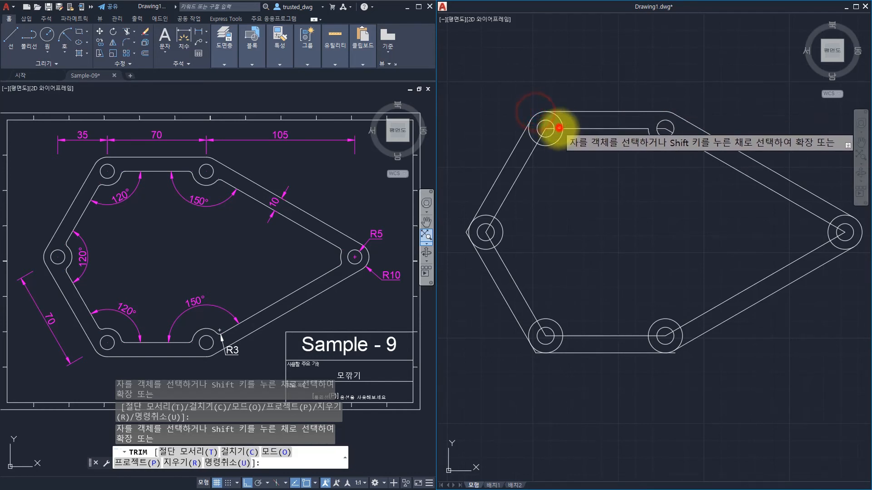
click(539, 138)
drag(535, 138, 528, 140)
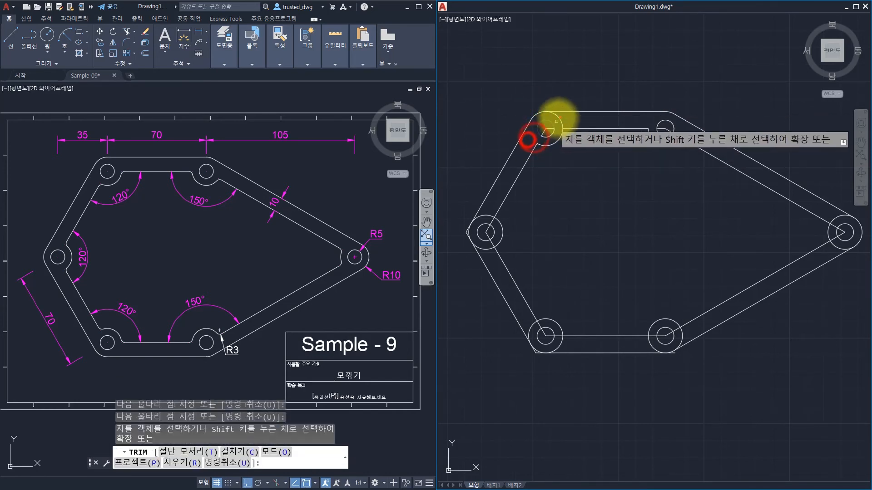
- Trim the leftmost corner's outer tip, the larger circle's arcs between the outlines and the inner outline crossing the ring
click(466, 230)
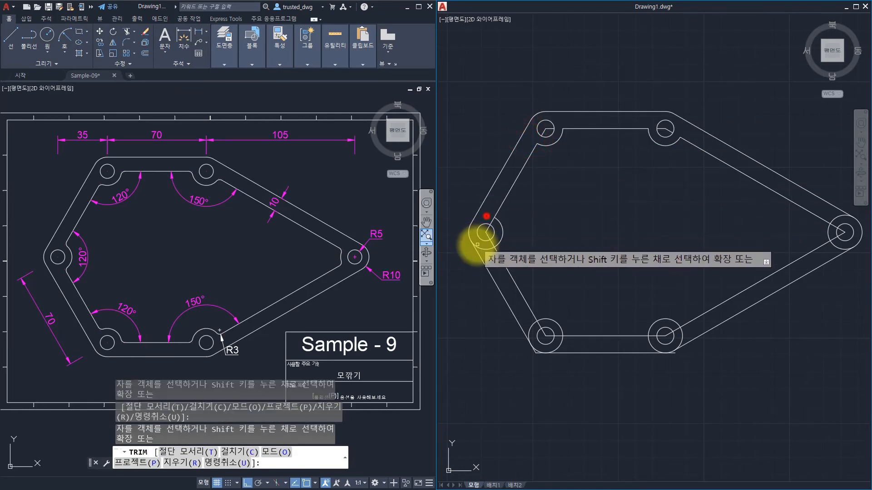
mouse_move(480, 242)
mouse_down()
mouse_move(491, 241)
mouse_move(483, 255)
mouse_up()
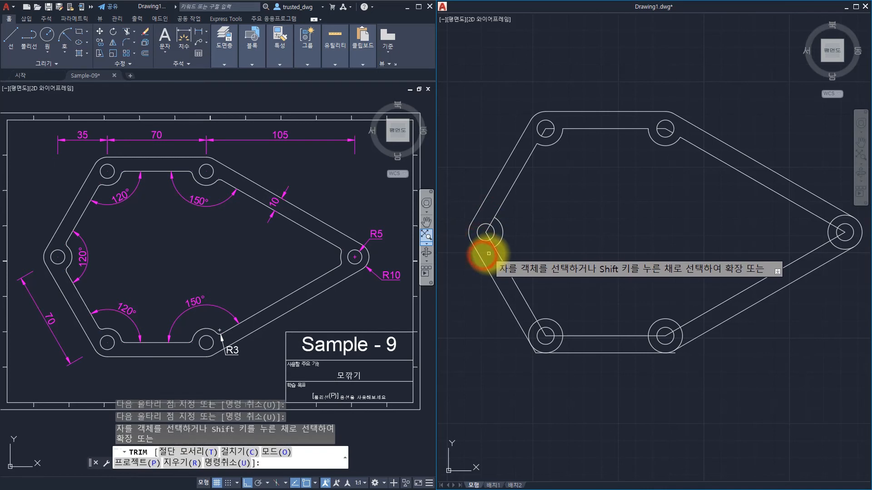
click(492, 223)
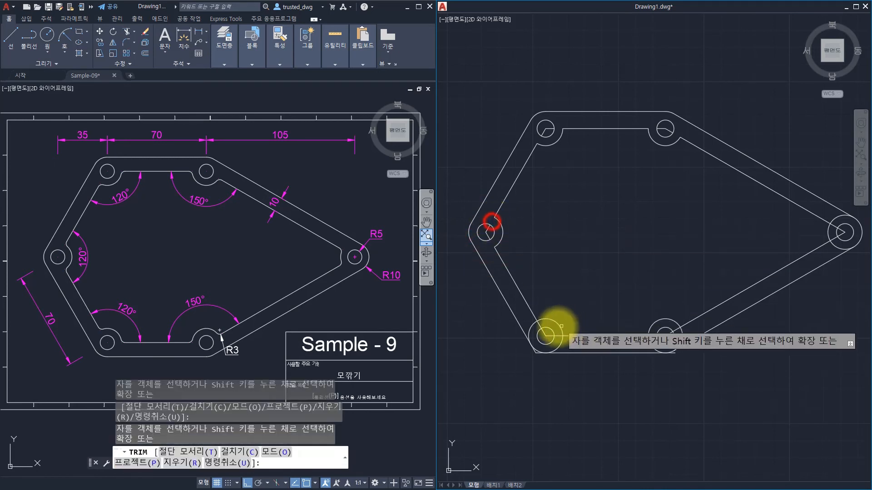
- Trim the lower-left corner's outer tip, the larger circle's arcs between the outlines and the inner outline crossing the ring
click(533, 326)
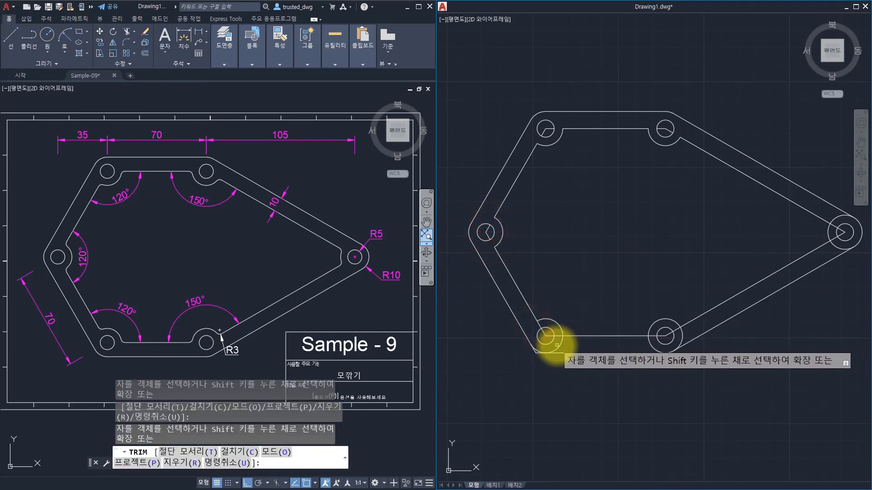
click(558, 344)
click(539, 324)
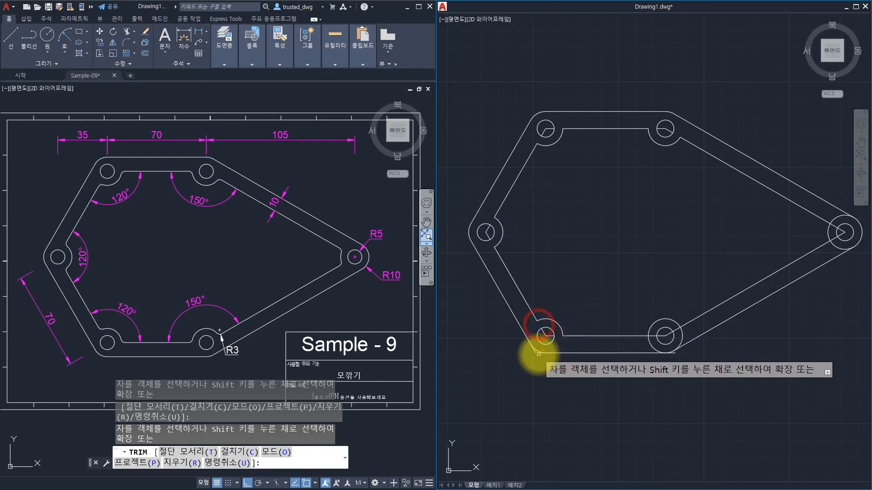
click(538, 353)
- Trim the lower-right corner's larger-circle arcs between the outlines, the inner outline crossing the ring and the overhanging bottom edge
click(645, 347)
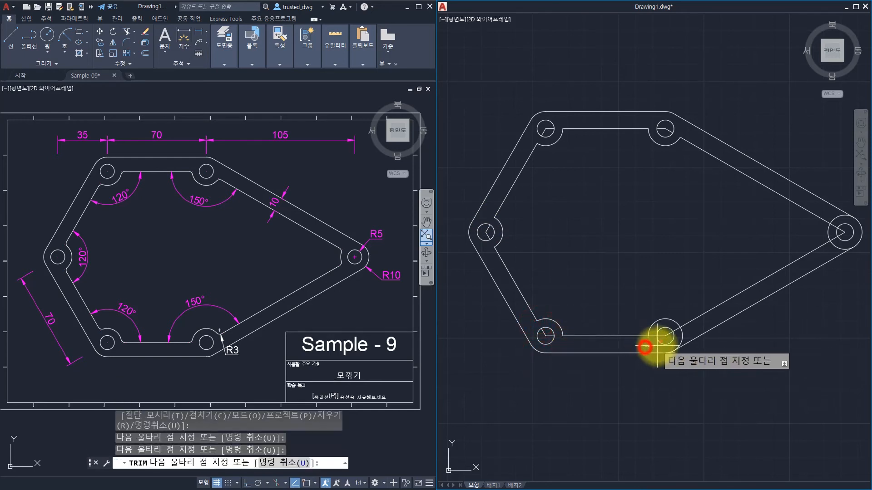
click(658, 345)
click(655, 337)
click(676, 330)
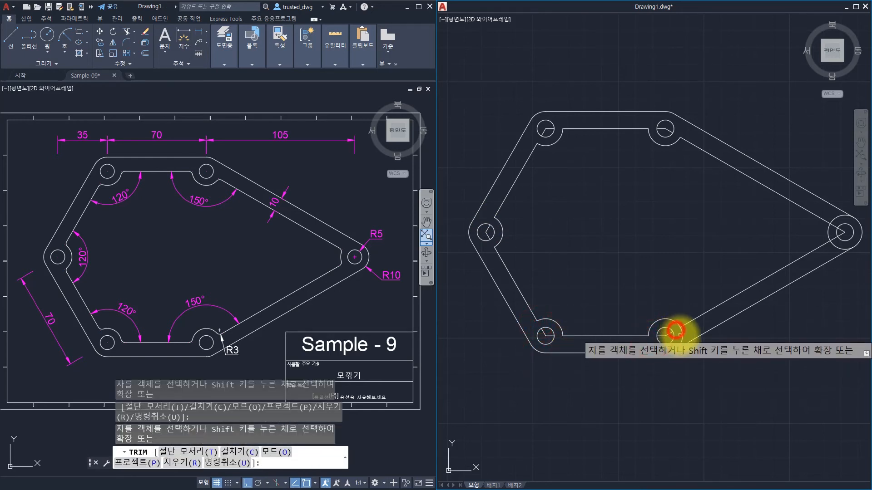
click(675, 353)
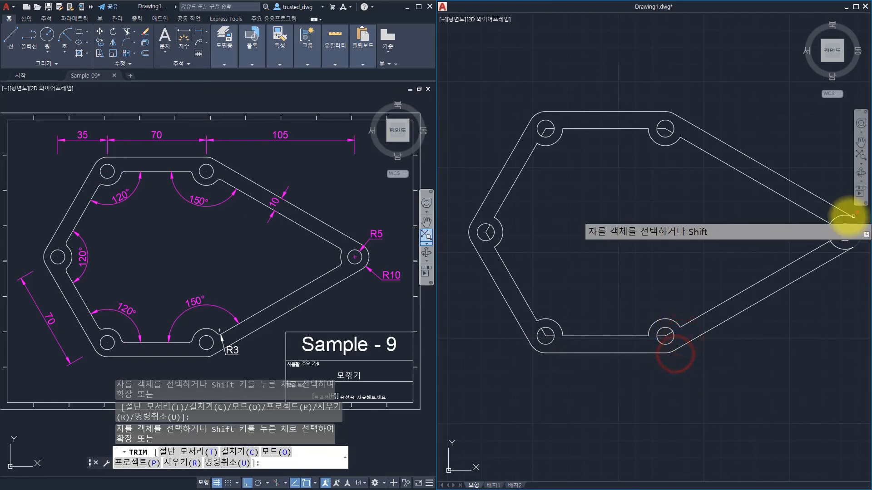
- Trim the larger circle's arcs between the outlines and the inner outline crossing the ring at the right tip
click(837, 223)
click(832, 225)
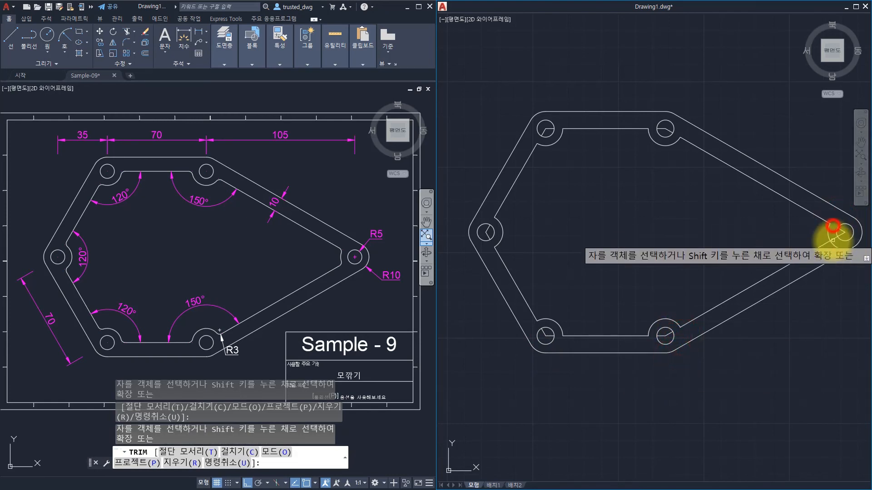
click(833, 245)
key(space)
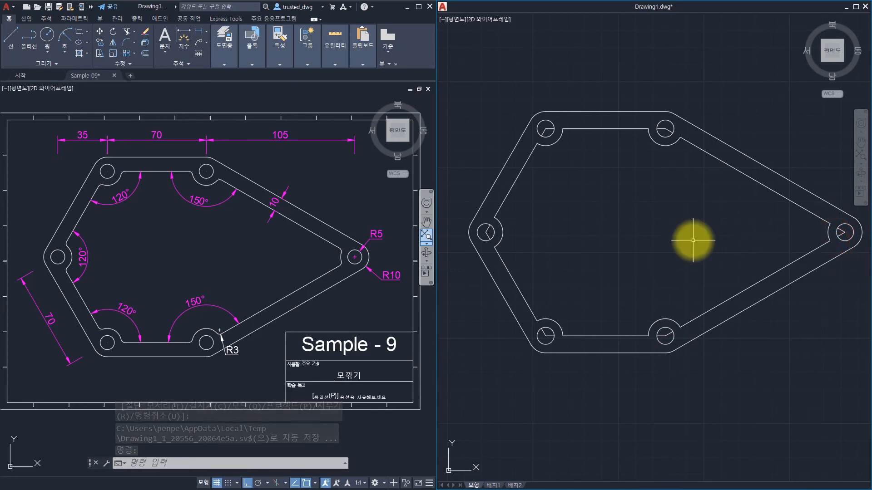
click(487, 231)
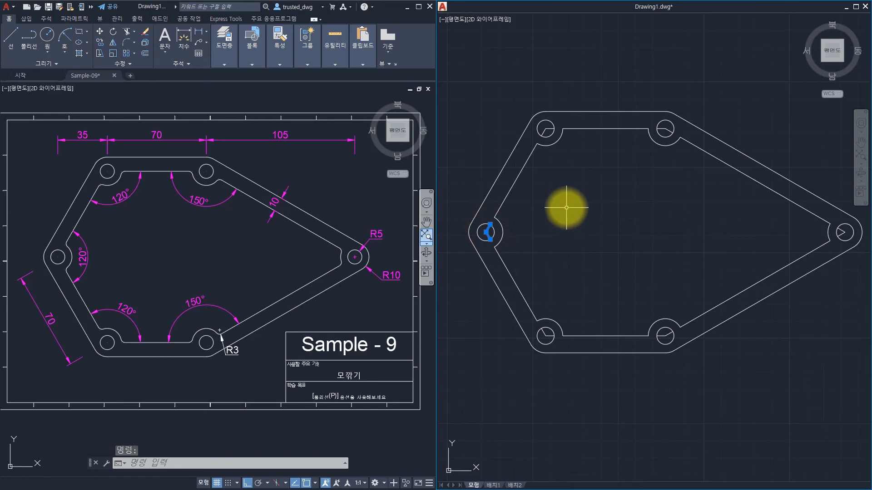
click(842, 232)
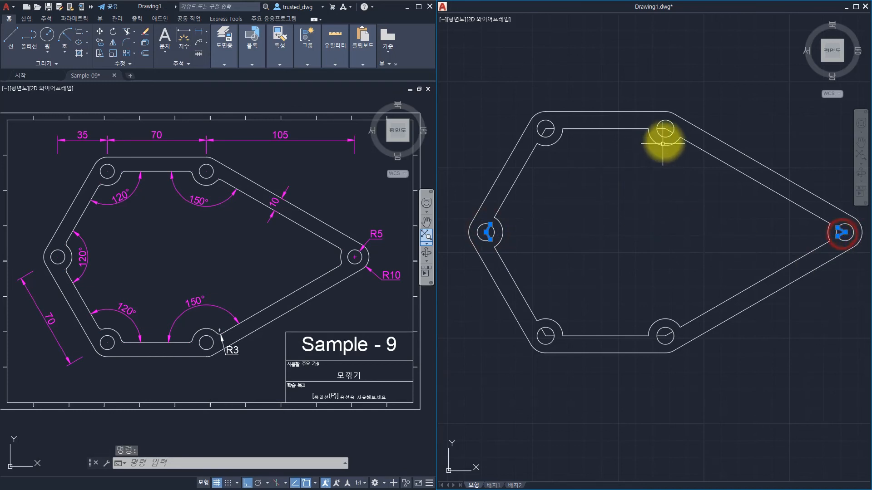
click(669, 131)
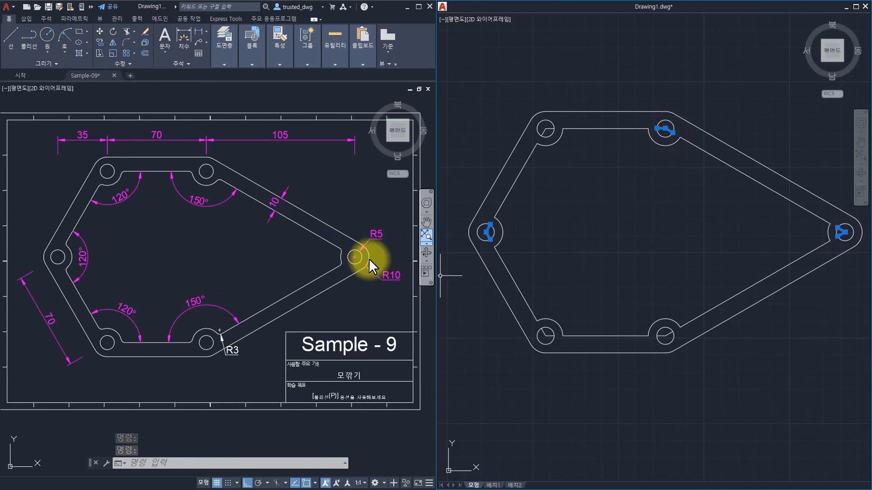
key(Escape)
key(Escape)
key(Escape)
key(Escape)
- Quick-select all polylines in the drawing with length equal to 10 and erase these leftover pieces inside the holes
text(qsel)
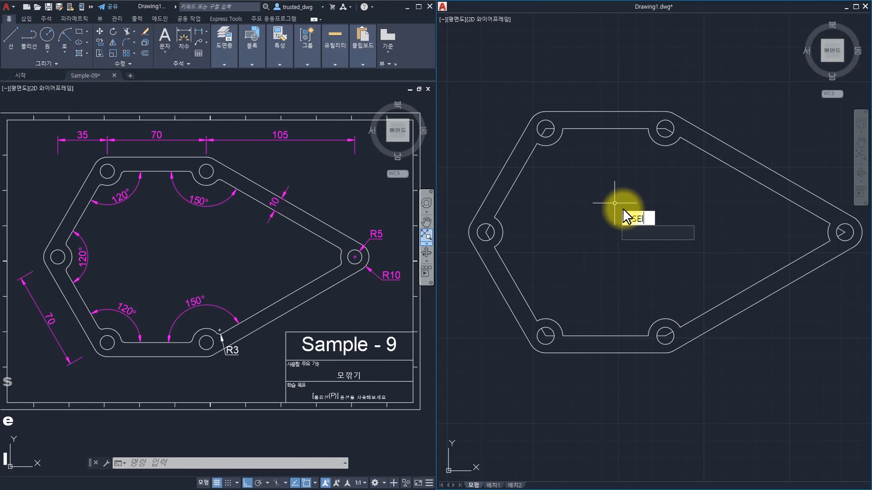
key(space)
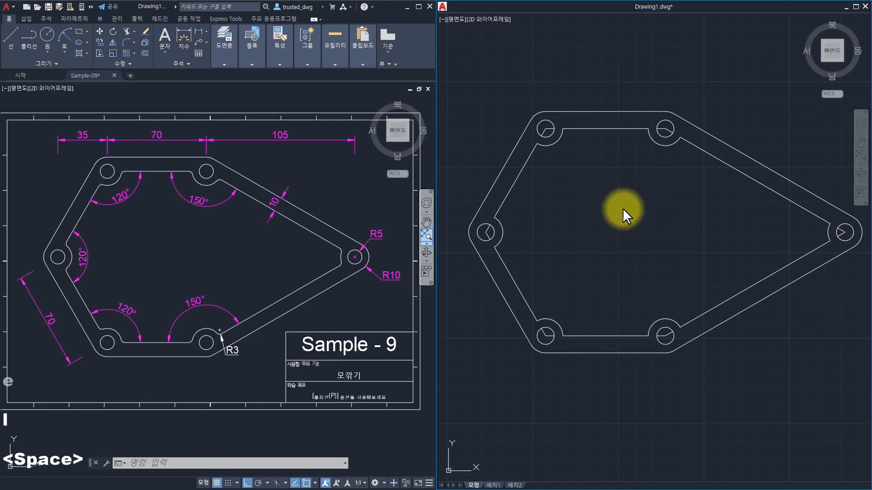
click(232, 180)
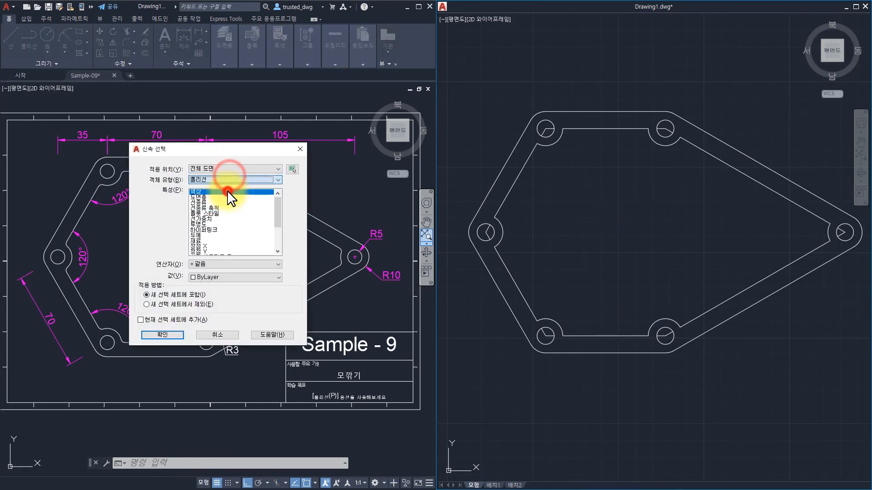
click(227, 190)
scroll(227, 241, down, 1)
click(211, 241)
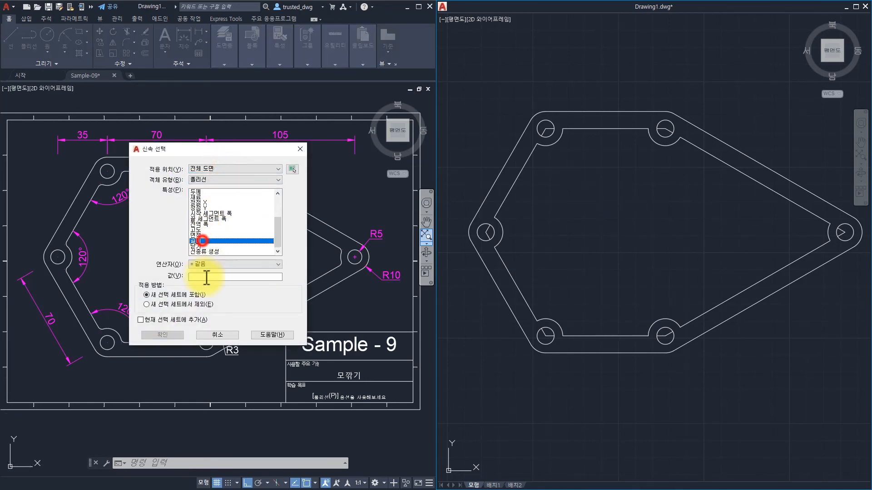
click(213, 276)
text(10)
click(162, 335)
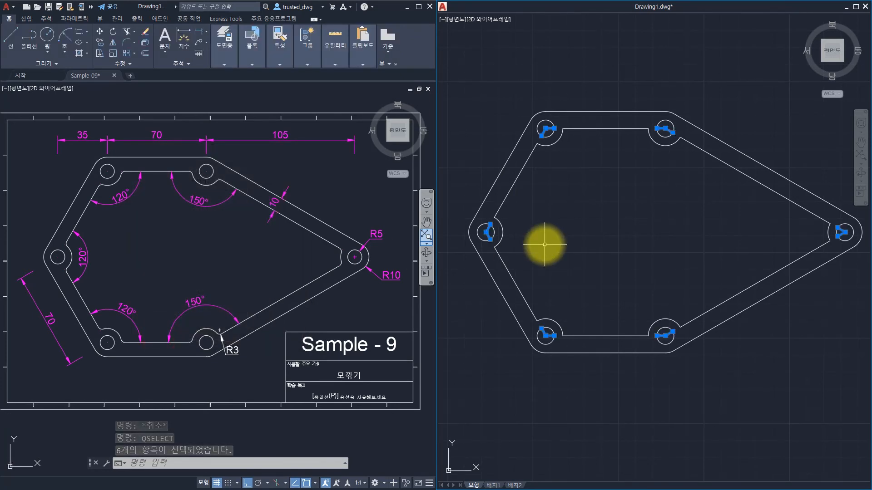
text(e)
key(space)
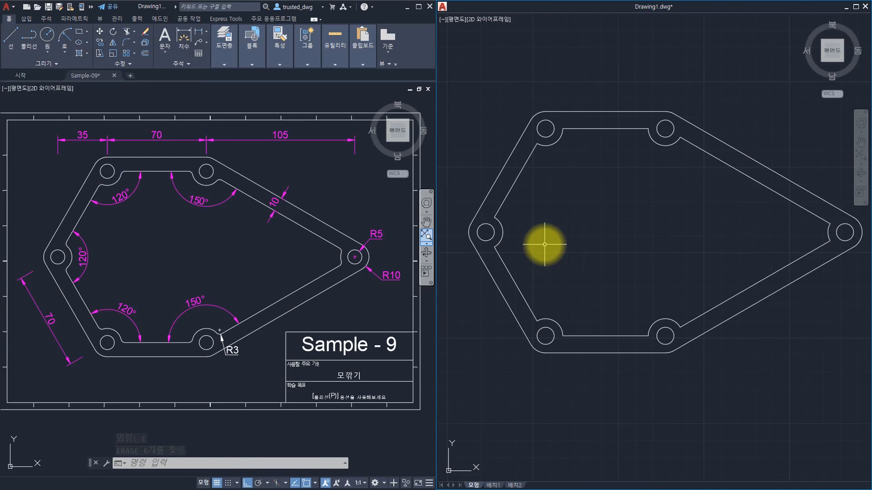
click(672, 142)
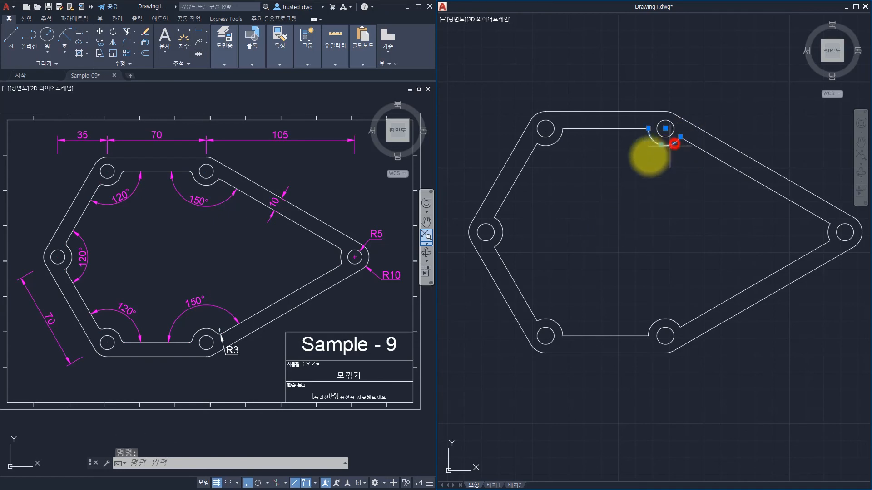
click(627, 128)
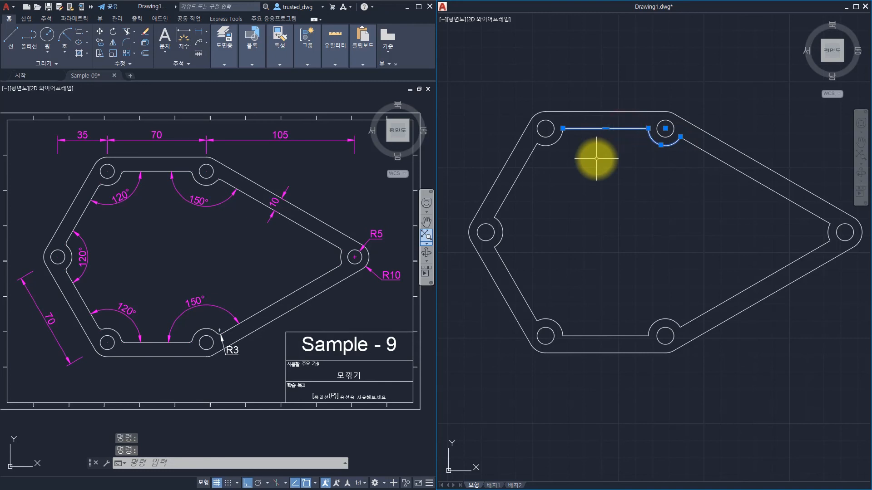
key(Escape)
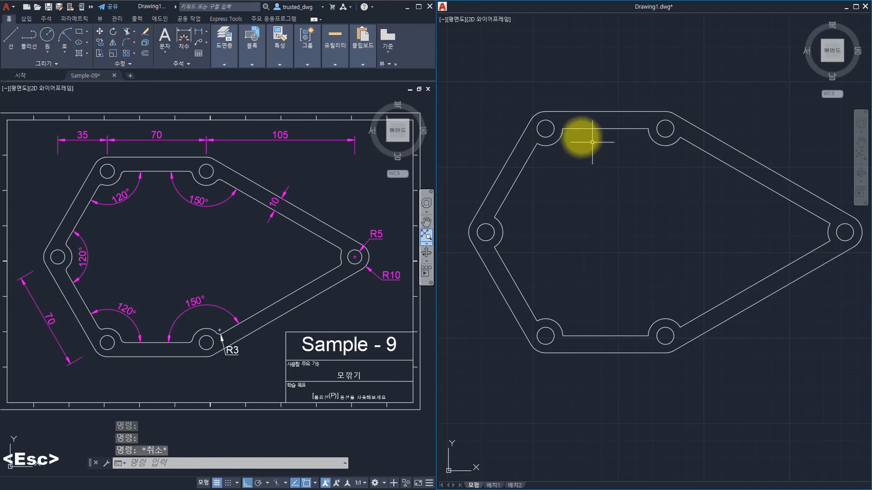
click(560, 137)
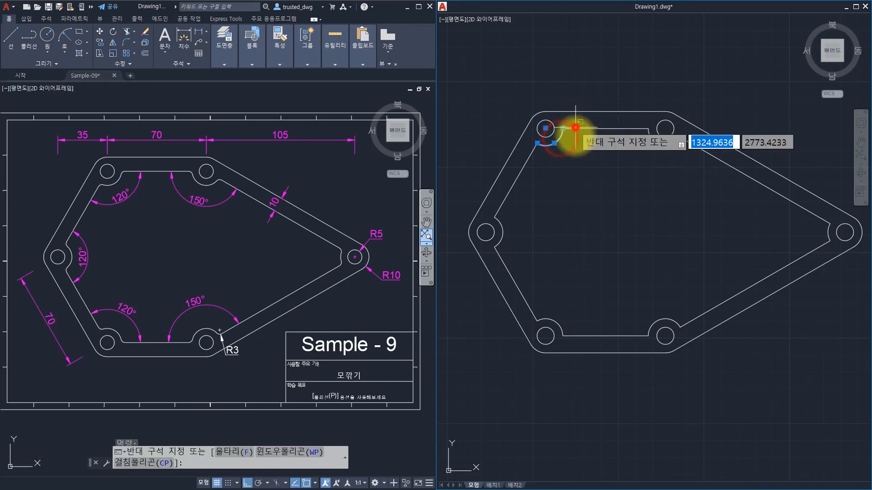
click(574, 136)
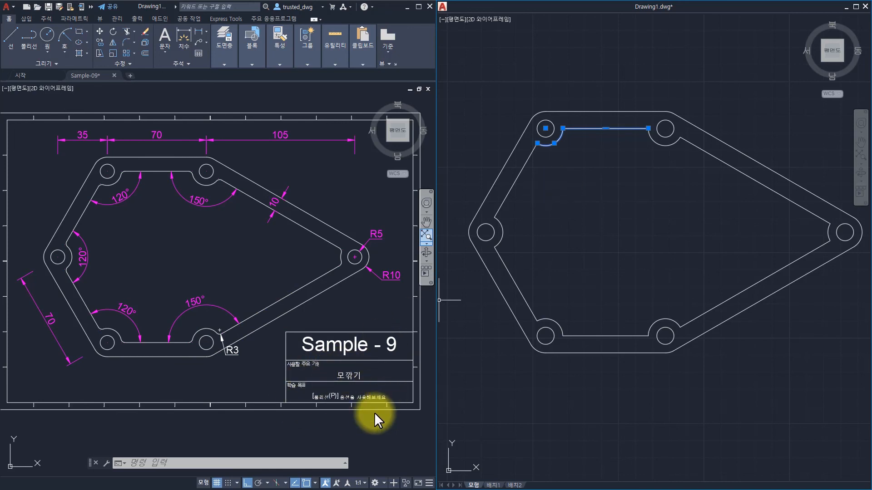
key(Escape)
key(Escape)
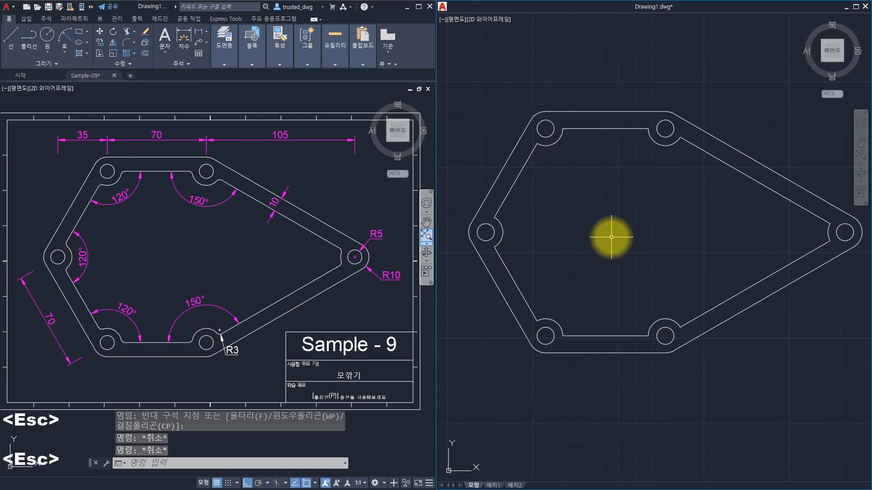
text(f)
key(space)
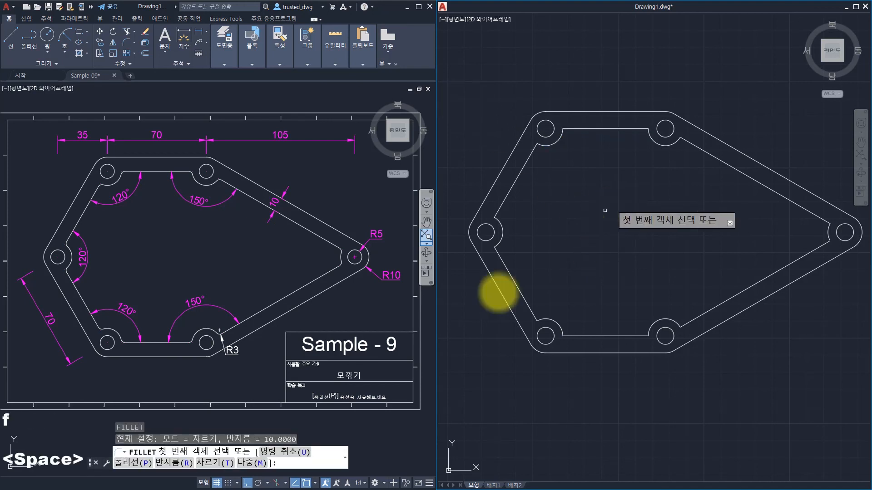
click(128, 463)
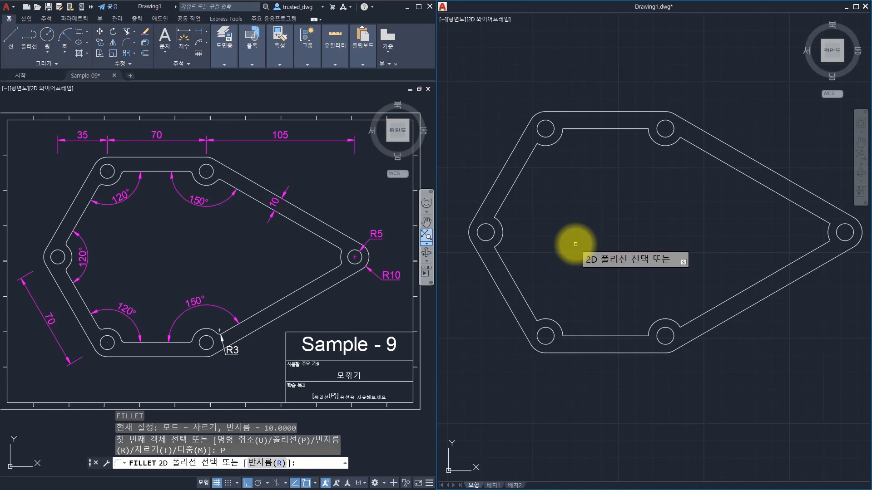
key(Escape)
key(Escape)
key(Escape)
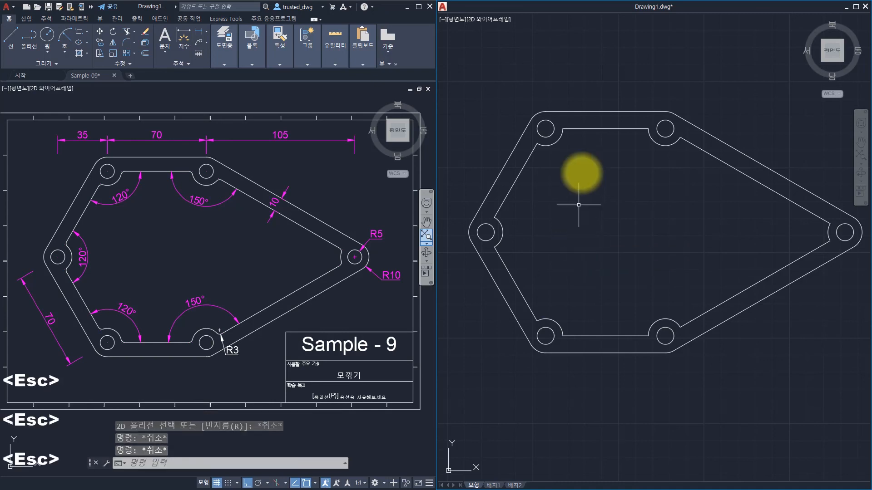
- Join all of the plate's separate outline segments and arcs into continuous polylines and check the inner outline's selection
click(601, 128)
click(588, 143)
key(Escape)
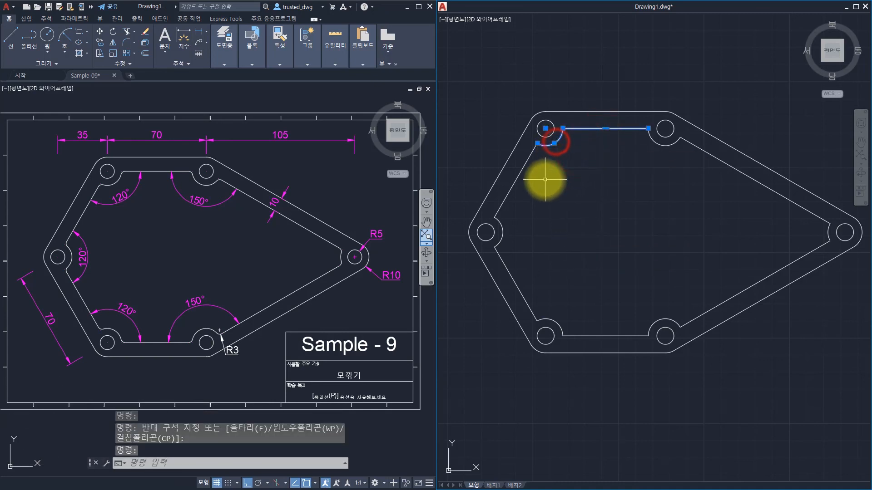
key(Escape)
click(451, 85)
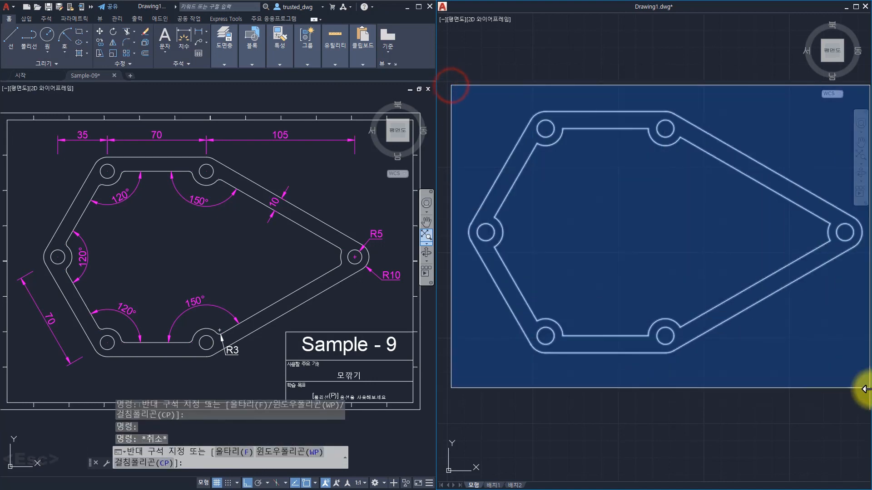
click(867, 377)
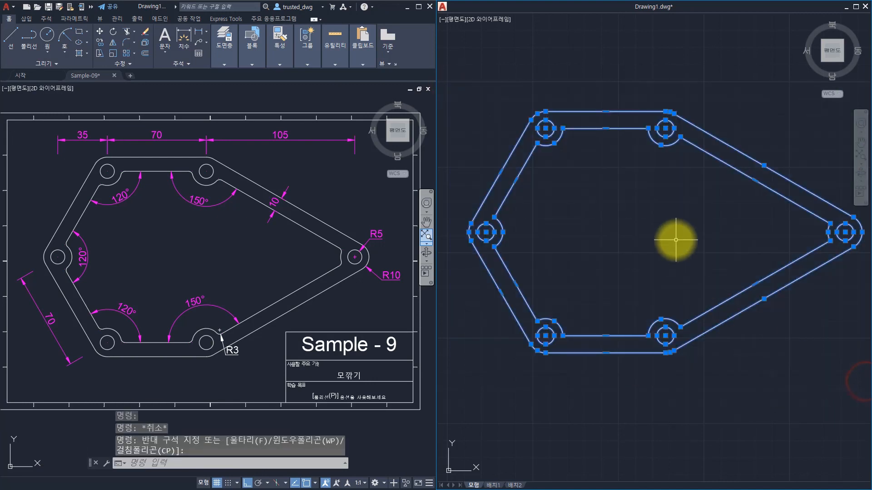
text(j)
key(space)
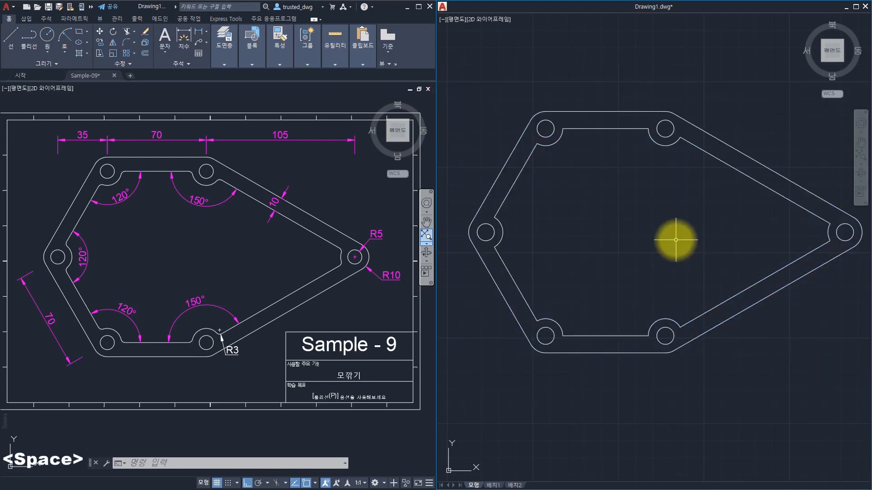
click(598, 129)
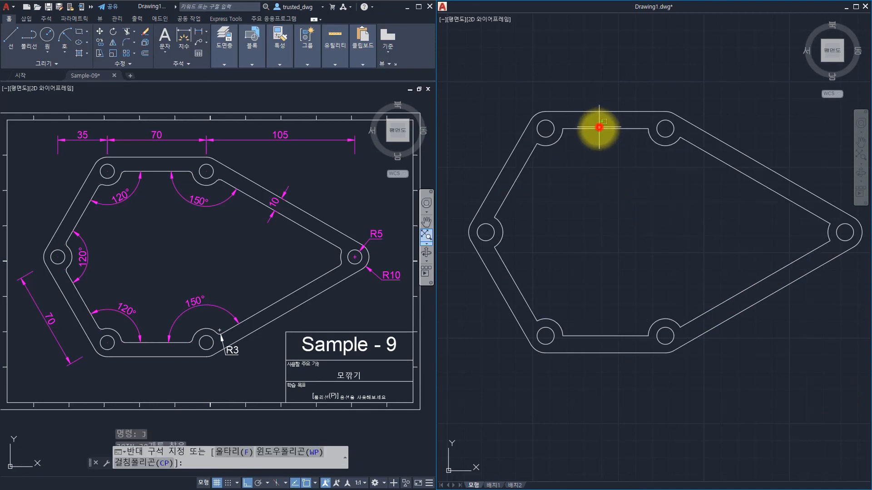
click(570, 181)
key(Escape)
key(Escape)
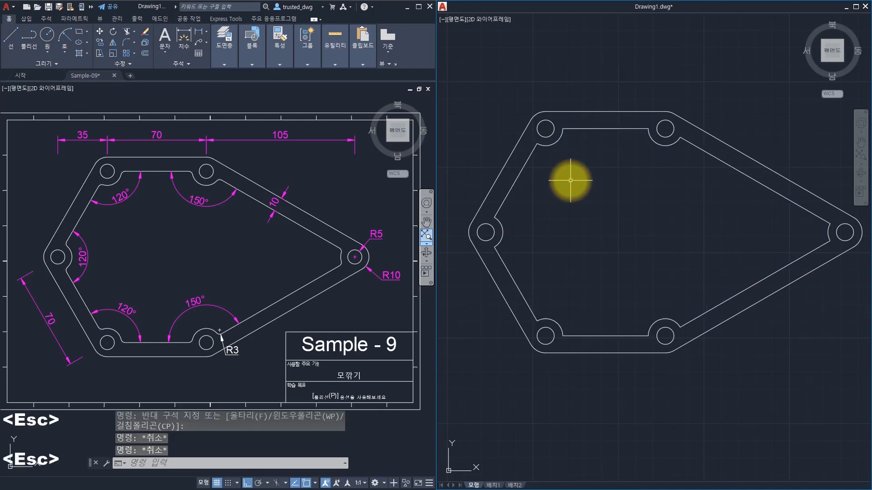
key(Escape)
key(Escape)
key(Escape)
key(Escape)
key(Escape)
- Fillet all corners of the inner outline polyline at once with a radius of 3, using the Polyline option
text(f)
key(space)
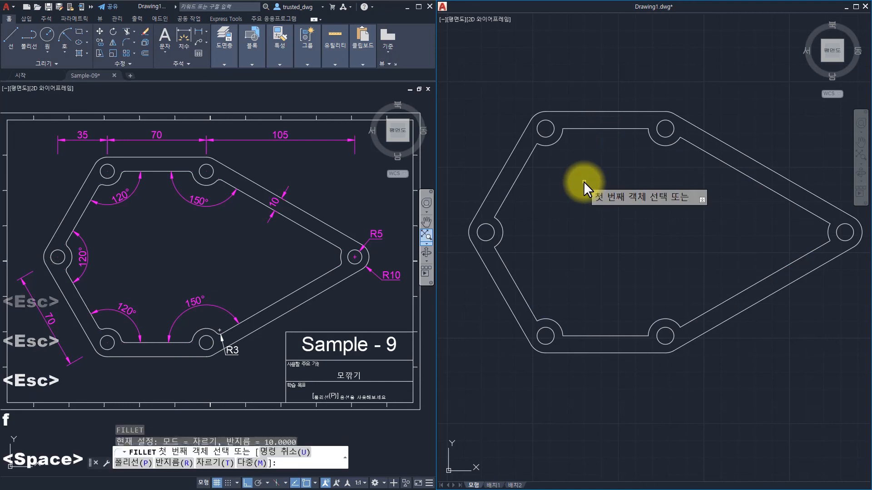
text(r)
key(space)
text(3)
key(space)
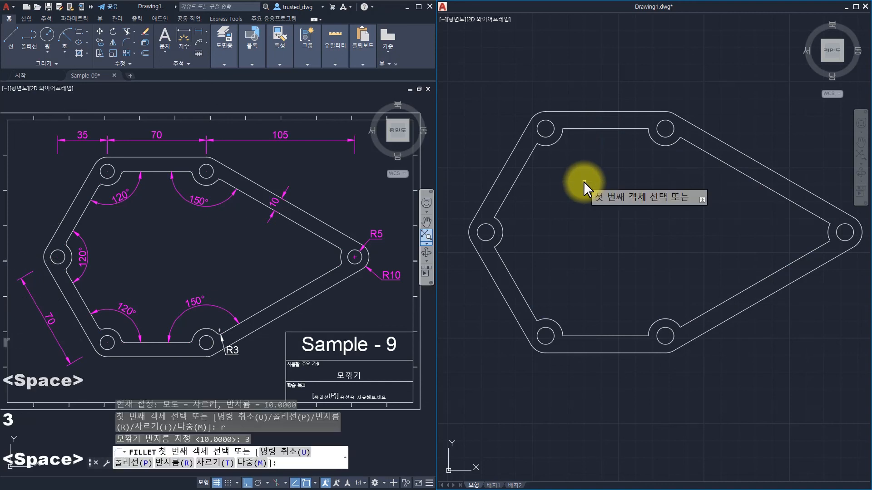
text(p)
key(space)
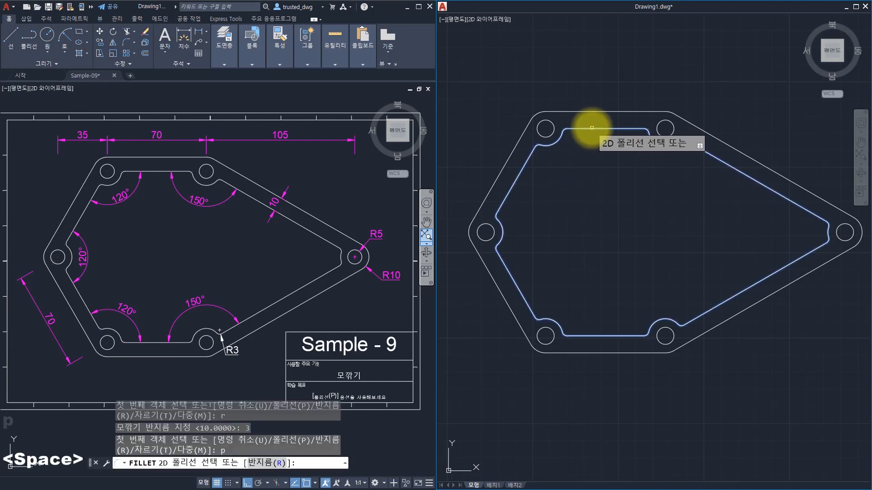
click(592, 128)
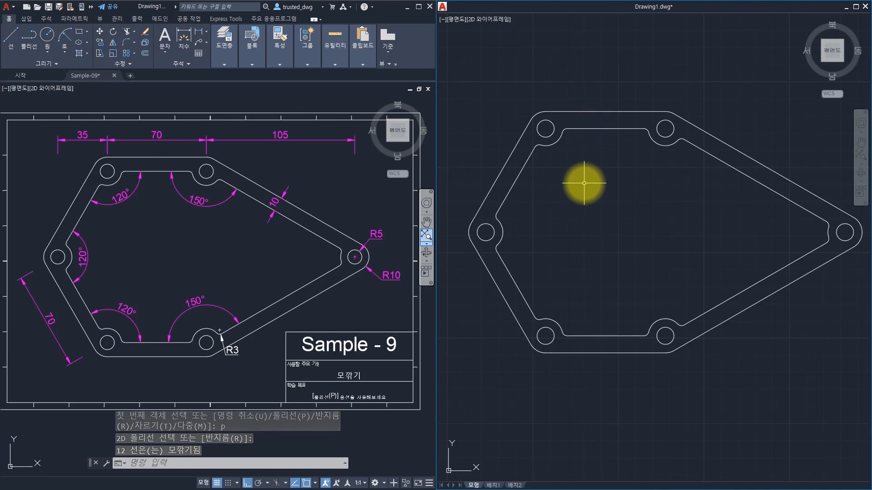
key(Escape)
key(Escape)
key(Escape)
key(Escape)
key(Escape)
key(Escape)
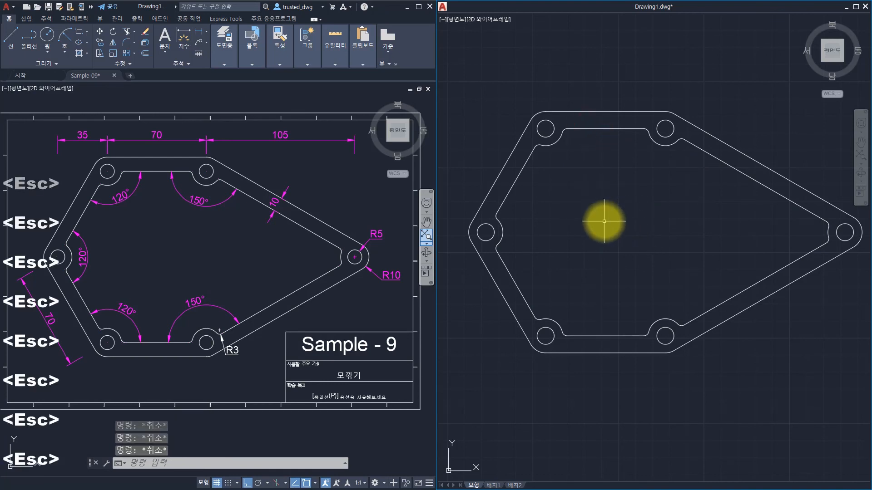